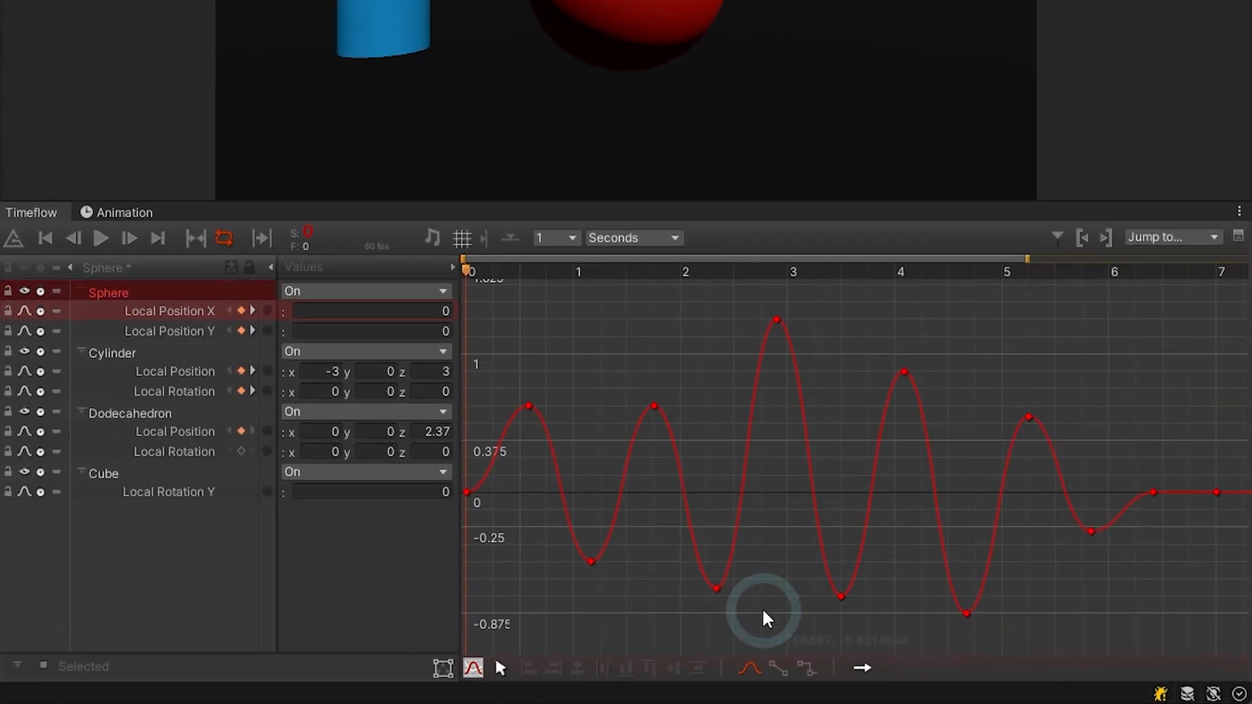
Play the animation while cycling the Sphere's Local Position X curve between quadratic, linear and tangent-handle interpolation, and finish with tangent handles
{"action": "key", "text": "space"}
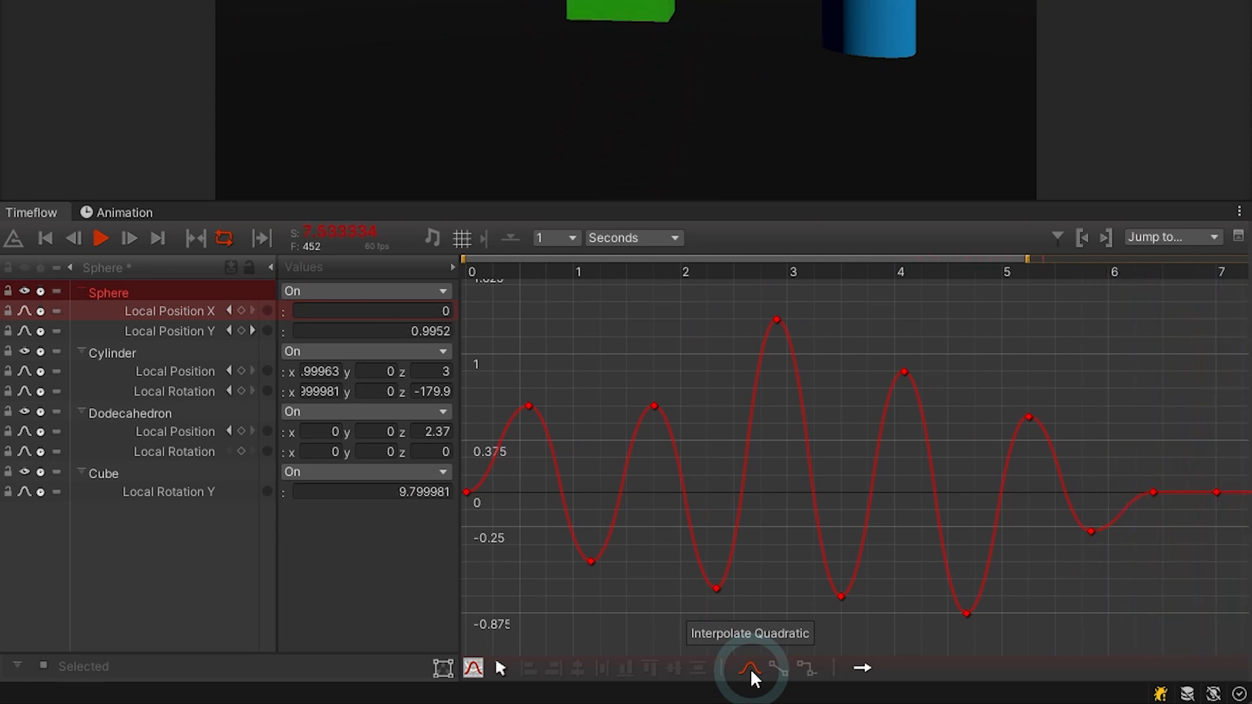
{"action": "left_click", "coordinate": [750, 668]}
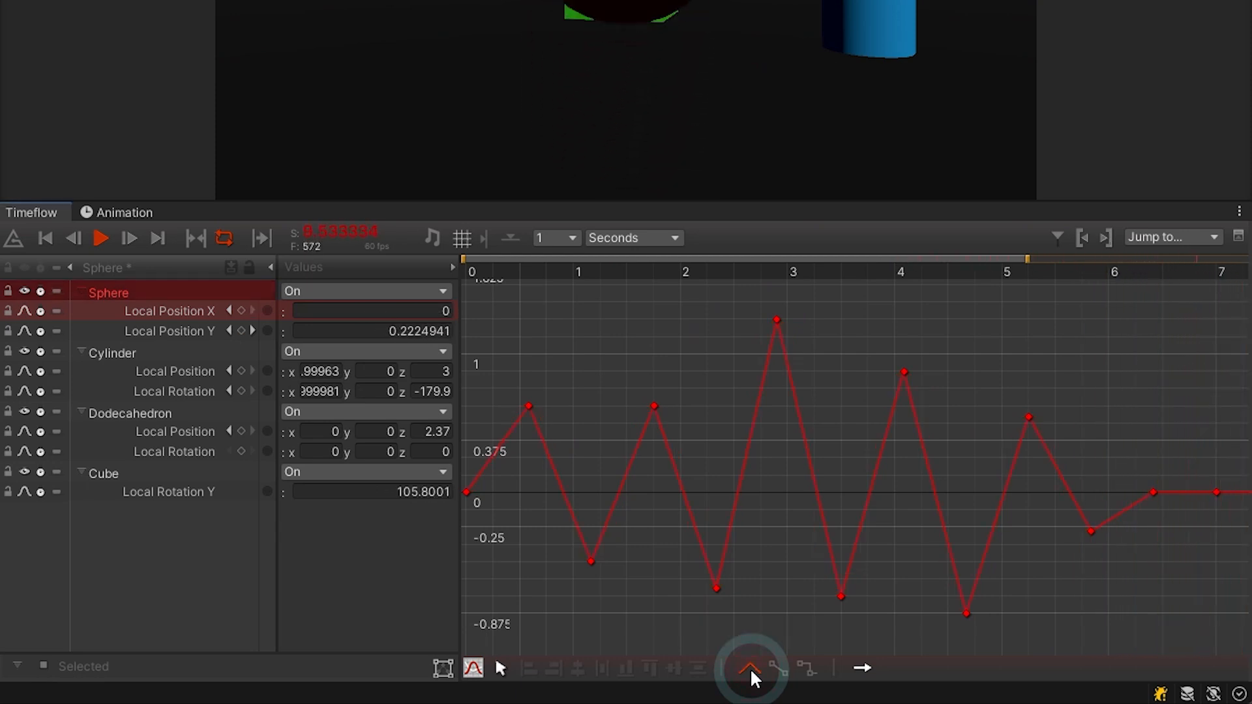
{"action": "left_click", "coordinate": [750, 668]}
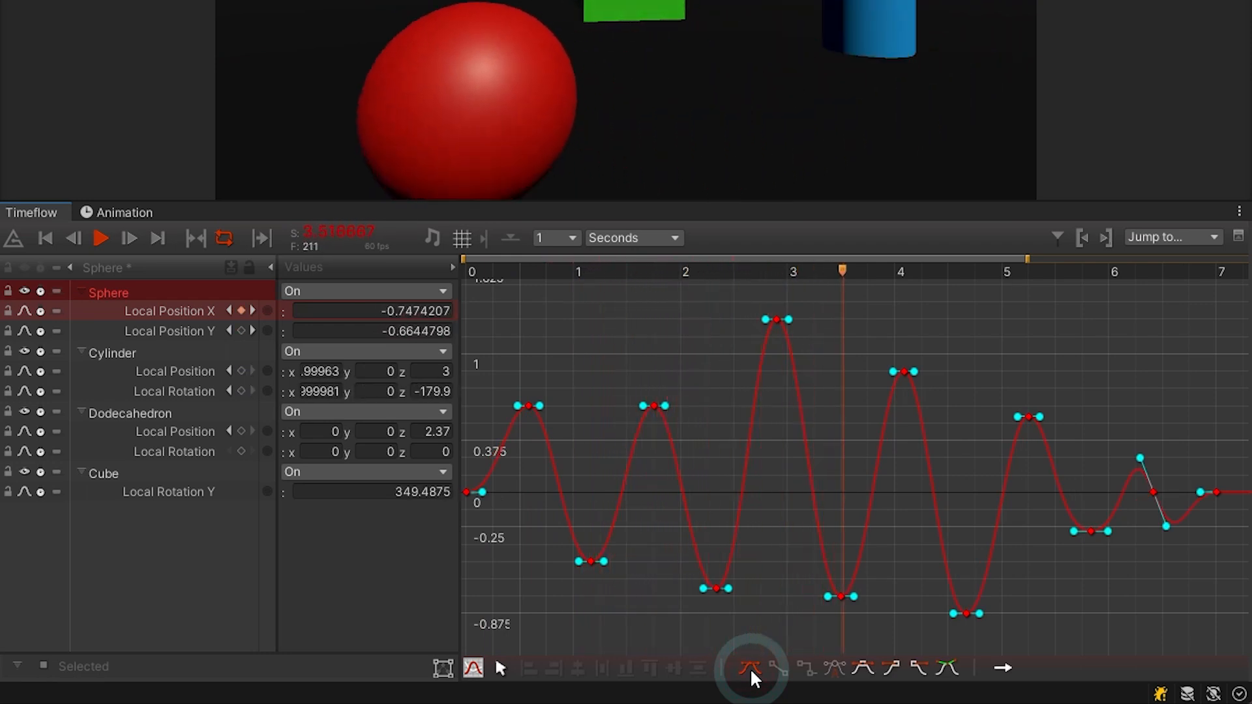
{"action": "left_click", "coordinate": [750, 667]}
{"action": "left_click", "coordinate": [750, 668]}
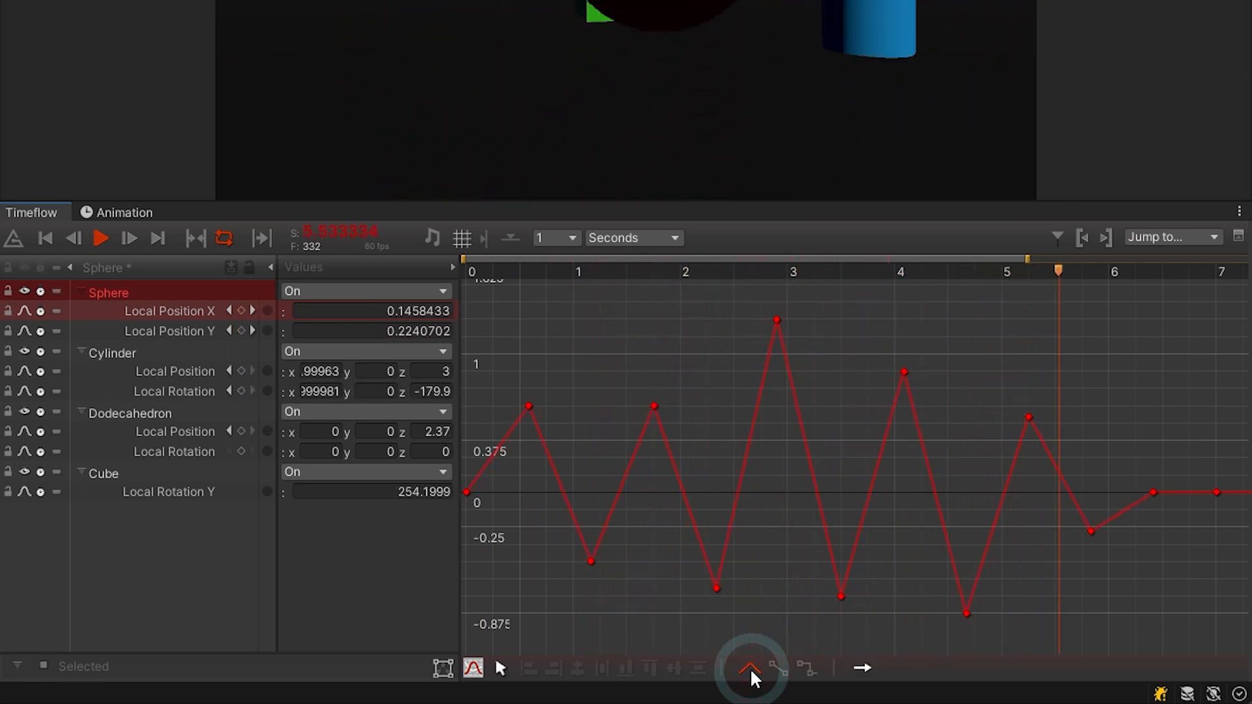
{"action": "left_click_drag", "start_coordinate": [704, 263], "coordinate": [653, 310]}
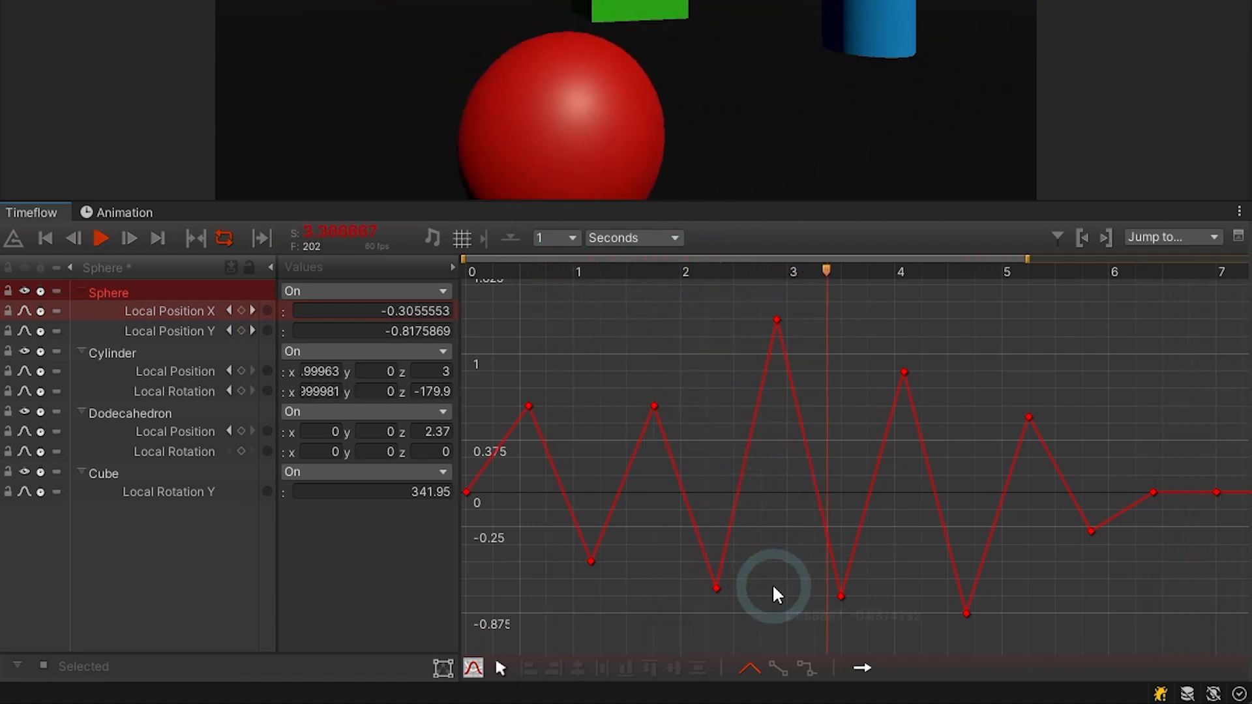
{"action": "left_click", "coordinate": [748, 669]}
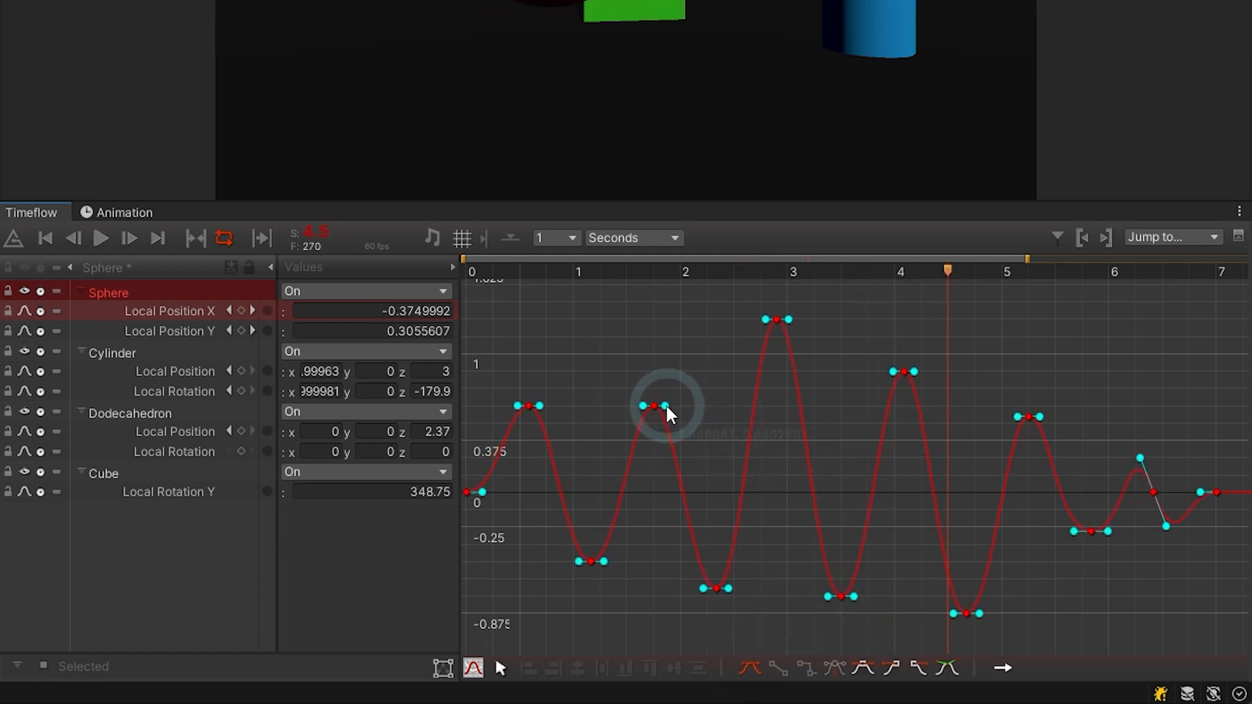
Rotate the tangents of the Local Position X keyframes near 1.75, 1.17 and 2.33 seconds
{"action": "left_click_drag", "start_coordinate": [665, 406], "coordinate": [679, 362]}
{"action": "left_click_drag", "start_coordinate": [601, 561], "coordinate": [613, 591]}
{"action": "left_click_drag", "start_coordinate": [704, 589], "coordinate": [710, 525]}
Set the Local Position X keyframes at 2.9 and 3.5 seconds to linear interpolation
{"action": "left_click_drag", "start_coordinate": [730, 315], "coordinate": [817, 357]}
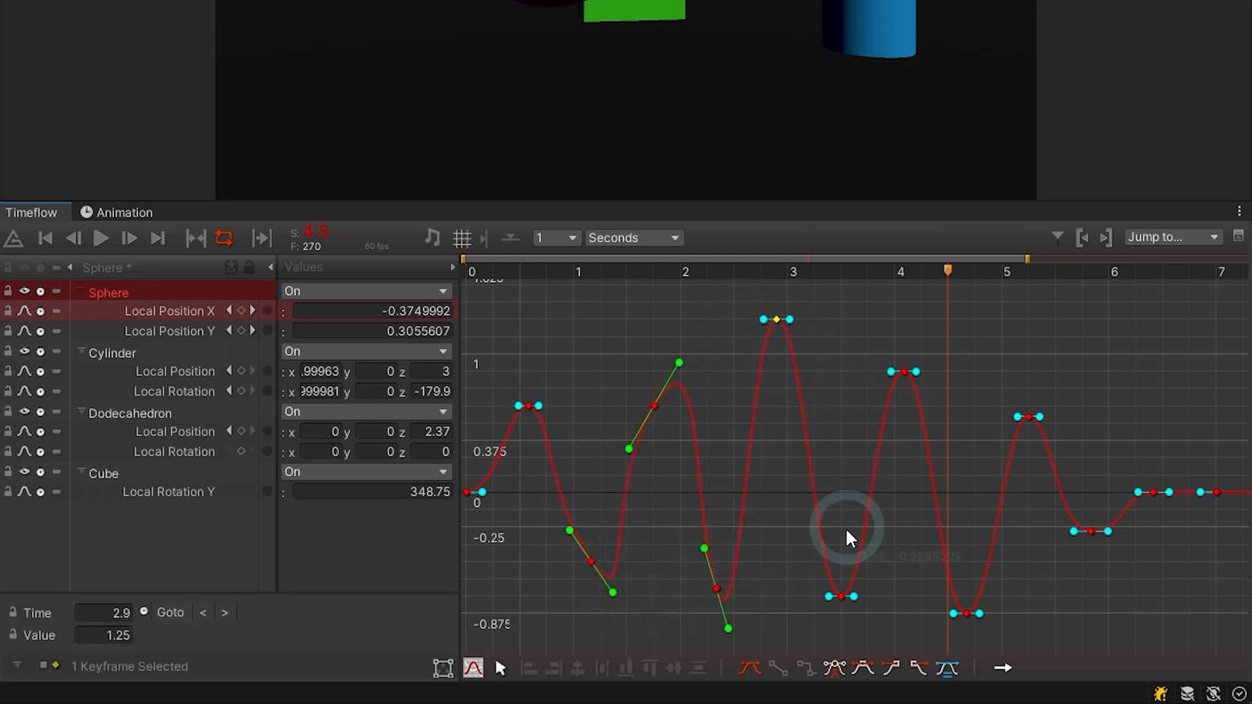
{"action": "left_click", "coordinate": [778, 665]}
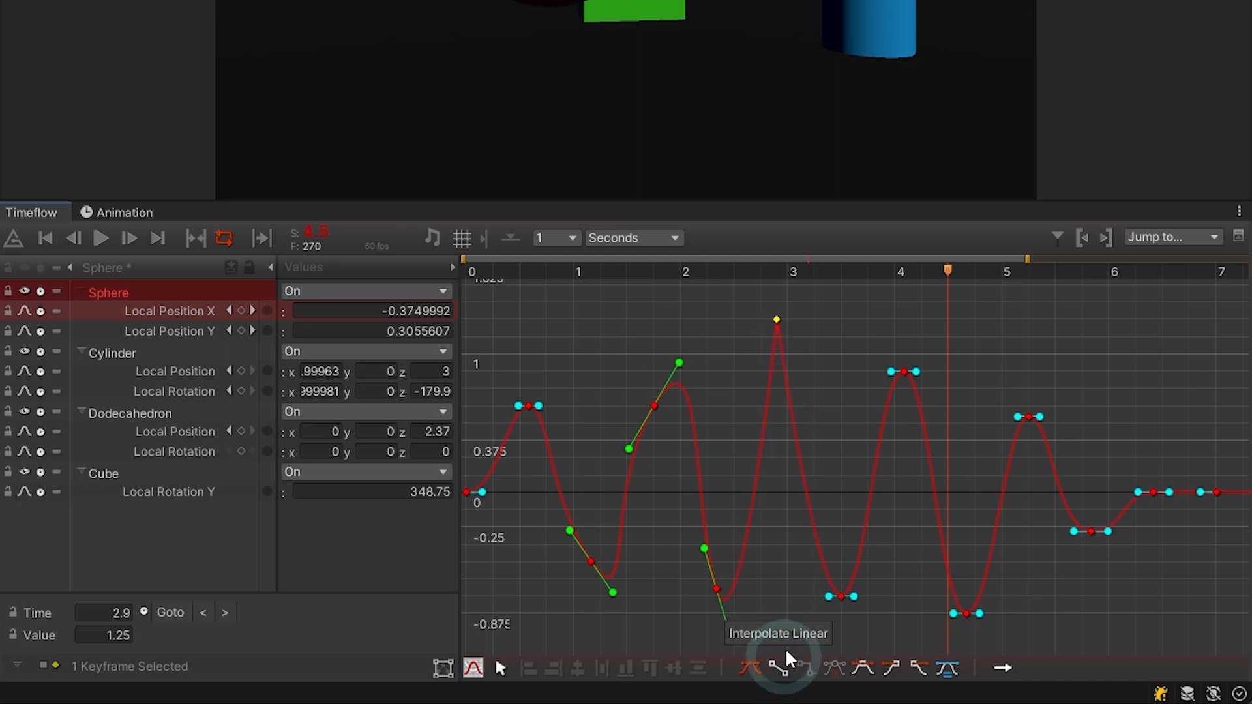
{"action": "left_click_drag", "start_coordinate": [798, 617], "coordinate": [873, 569]}
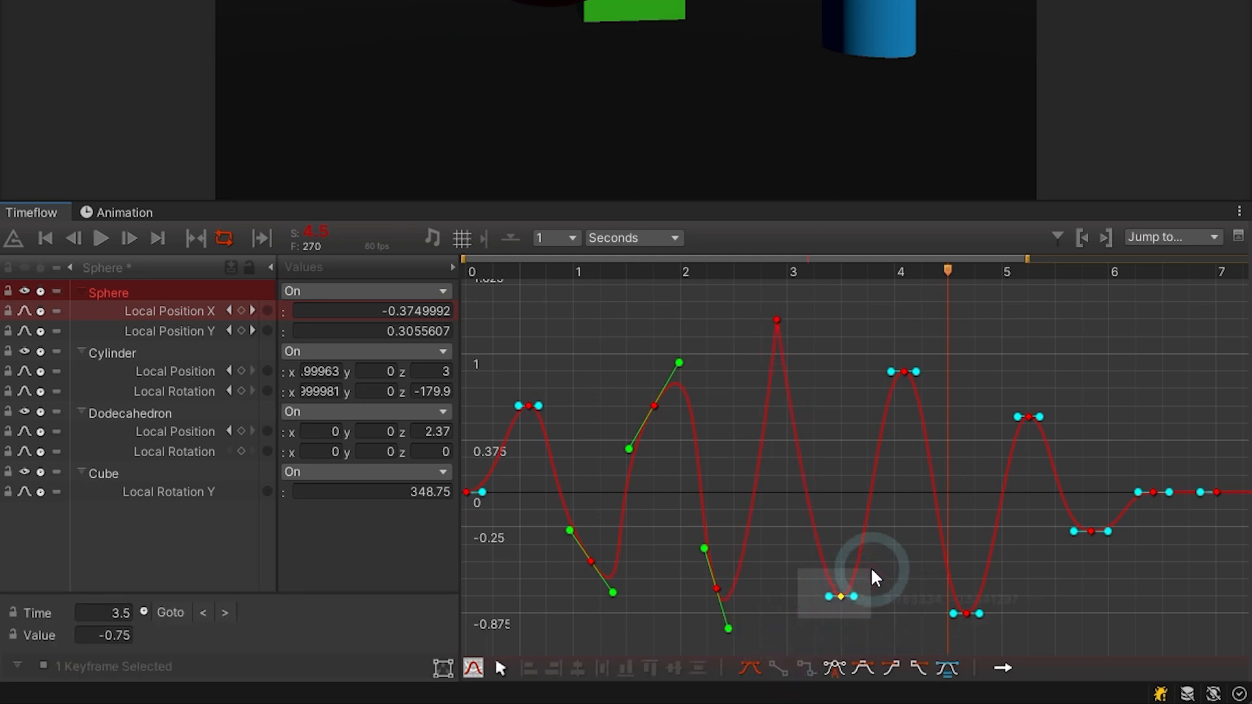
{"action": "left_click", "coordinate": [780, 664]}
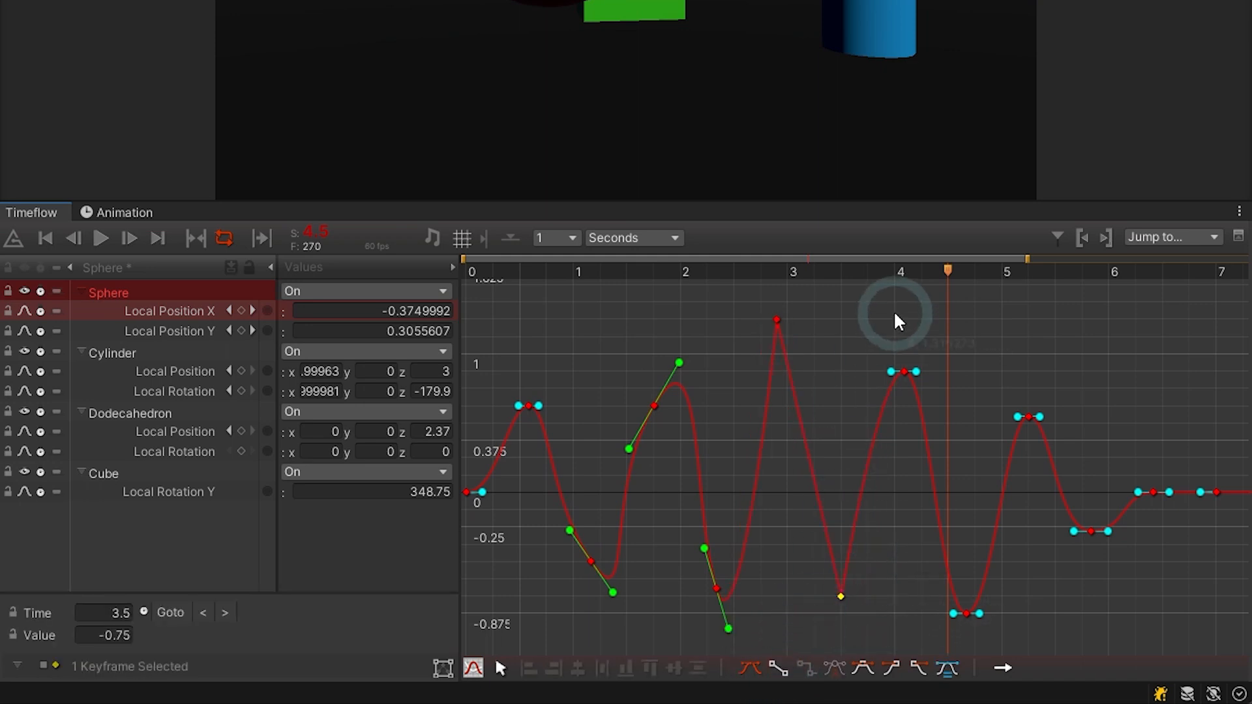
Apply hold interpolation to the three keyframes between about 4 and 5.2 seconds, and switch it off again
{"action": "left_click_drag", "start_coordinate": [894, 311], "coordinate": [1074, 627]}
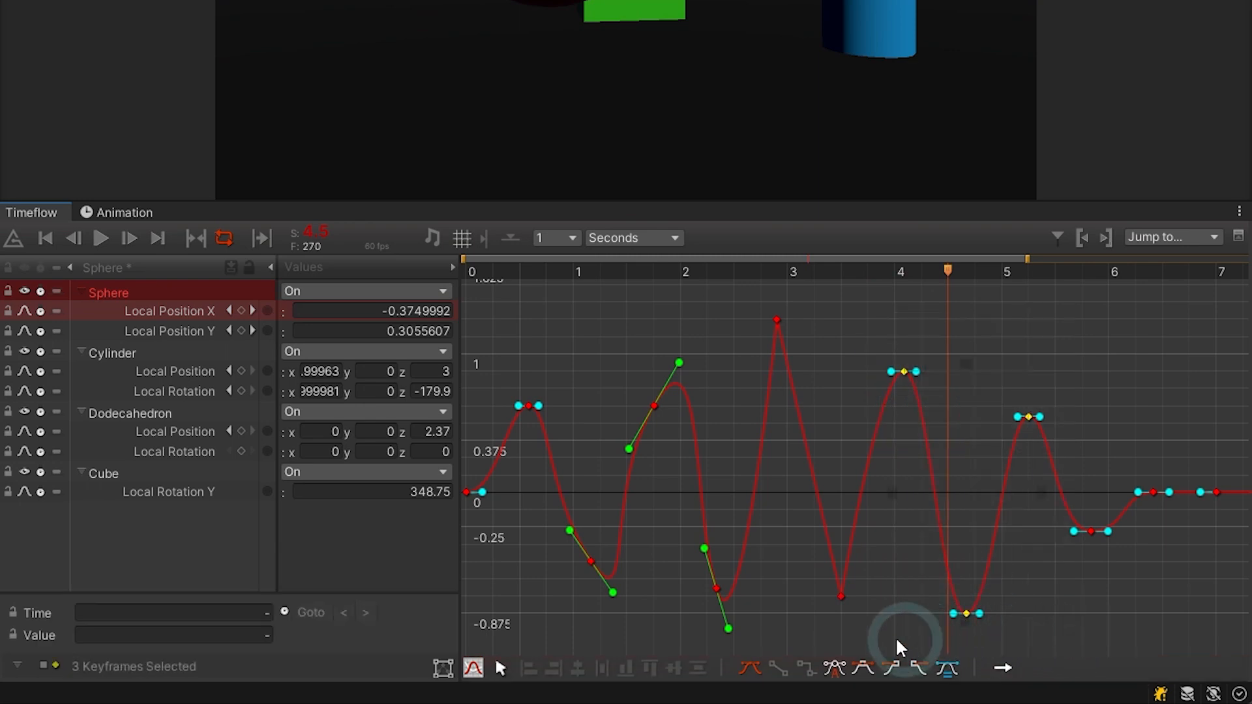
{"action": "left_click", "coordinate": [804, 668]}
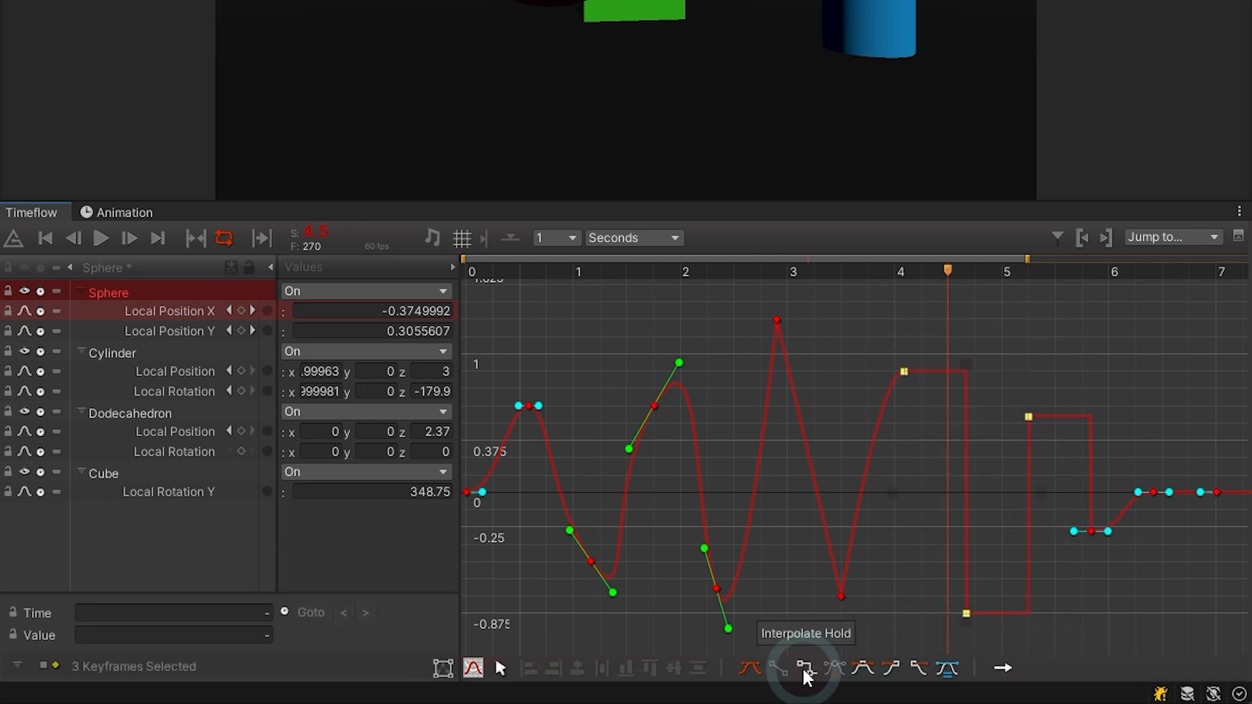
{"action": "left_click", "coordinate": [804, 669]}
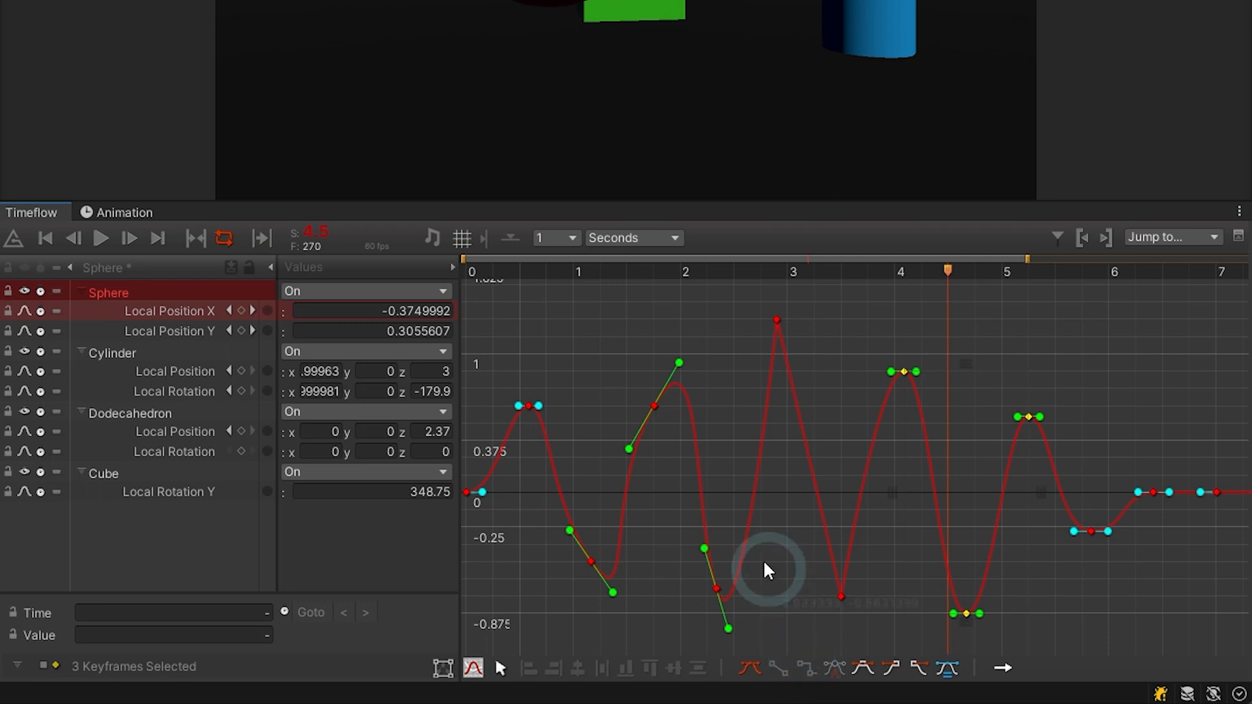
Reshape the tangents of the keyframes near 2.33 and 1.75 seconds, breaking and reunifying the handles at 1.75 seconds
{"action": "left_click", "coordinate": [704, 549]}
{"action": "left_click_drag", "start_coordinate": [704, 549], "coordinate": [703, 609]}
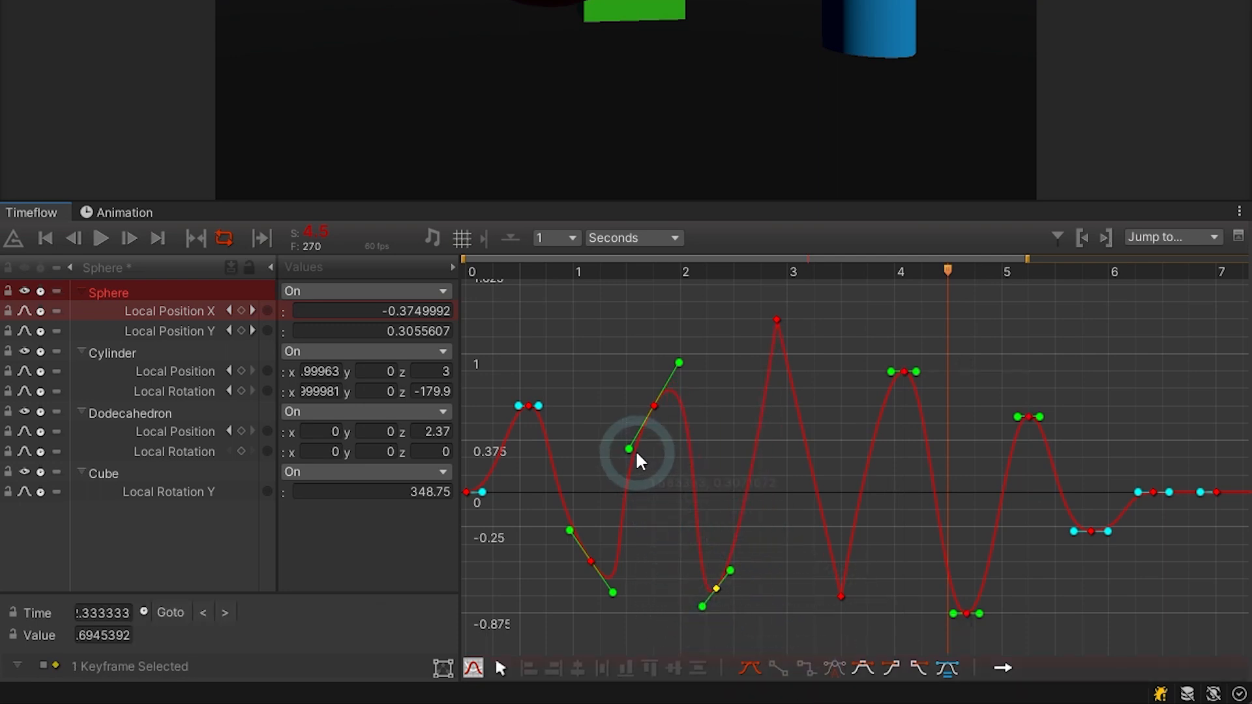
{"action": "left_click_drag", "start_coordinate": [628, 449], "coordinate": [643, 405]}
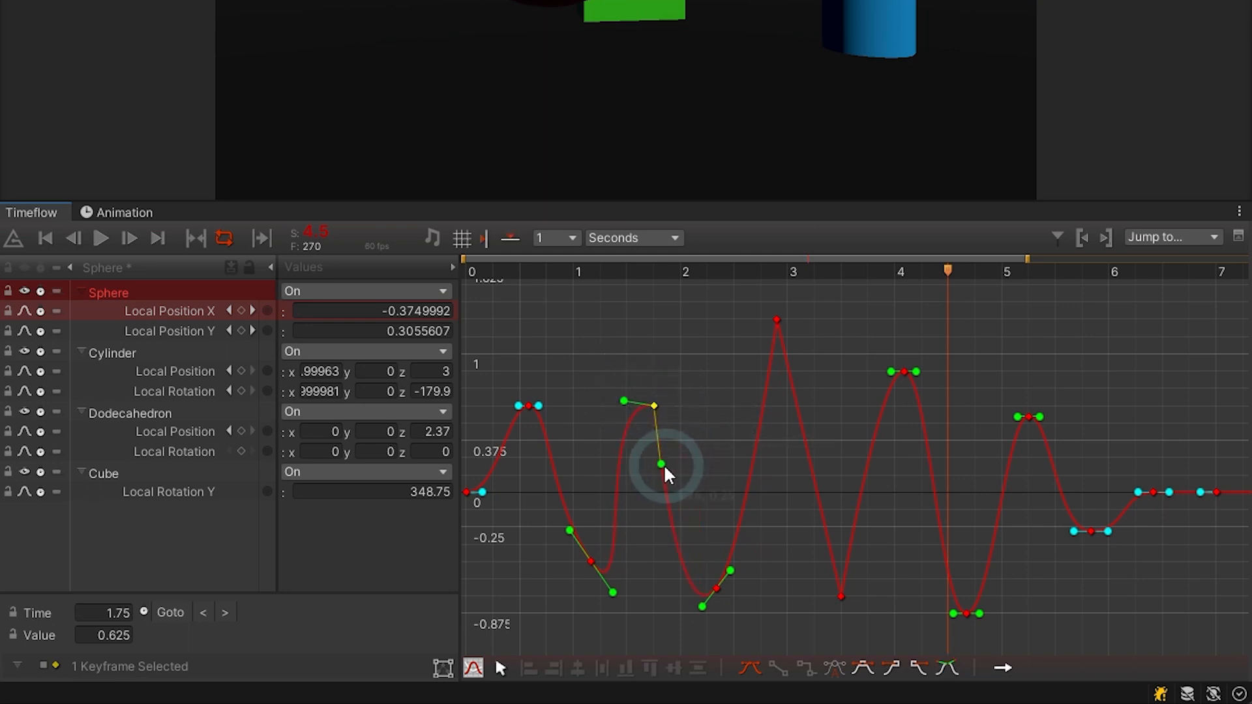
{"action": "key", "text": "alt"}
{"action": "left_click_drag", "start_coordinate": [687, 413], "coordinate": [680, 428], "text": "alt"}
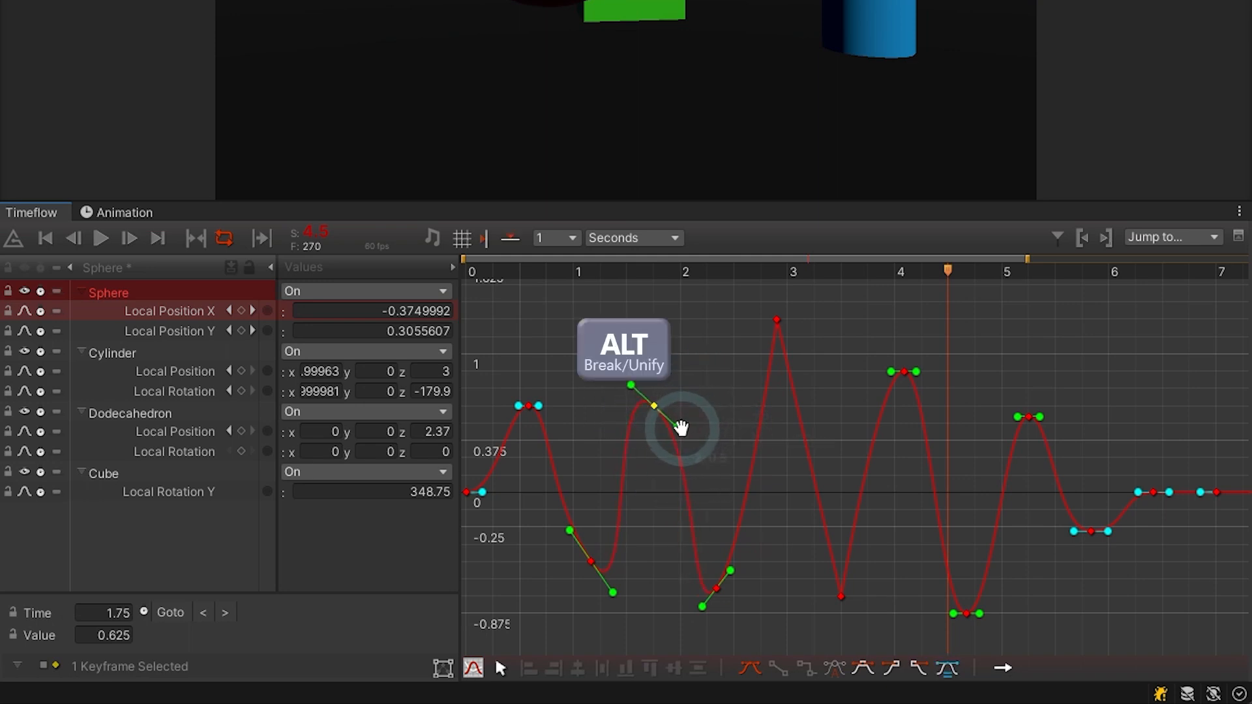
Select all keyframes of the Local Position X curve, tilt their tangents slightly downward together, and clear the selection
{"action": "double_click", "coordinate": [631, 540]}
{"action": "mouse_move", "coordinate": [616, 585]}
{"action": "left_mouse_down"}
{"action": "mouse_move", "coordinate": [627, 554]}
{"action": "mouse_move", "coordinate": [616, 510]}
{"action": "mouse_move", "coordinate": [595, 515]}
{"action": "mouse_move", "coordinate": [614, 563]}
{"action": "left_mouse_up"}
{"action": "left_click", "coordinate": [632, 559]}
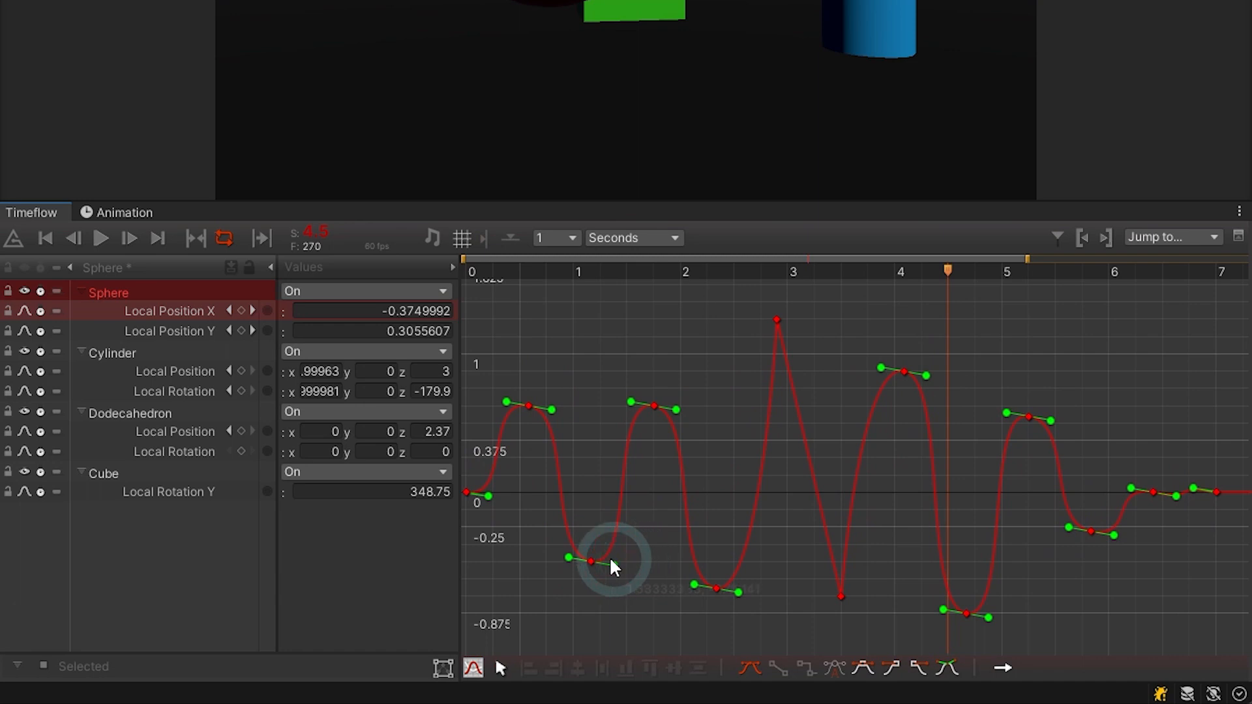
With the Edit Tangents tool, adjust the tangents of the keyframe near 1.17 seconds to slope downward
{"action": "left_click", "coordinate": [506, 666]}
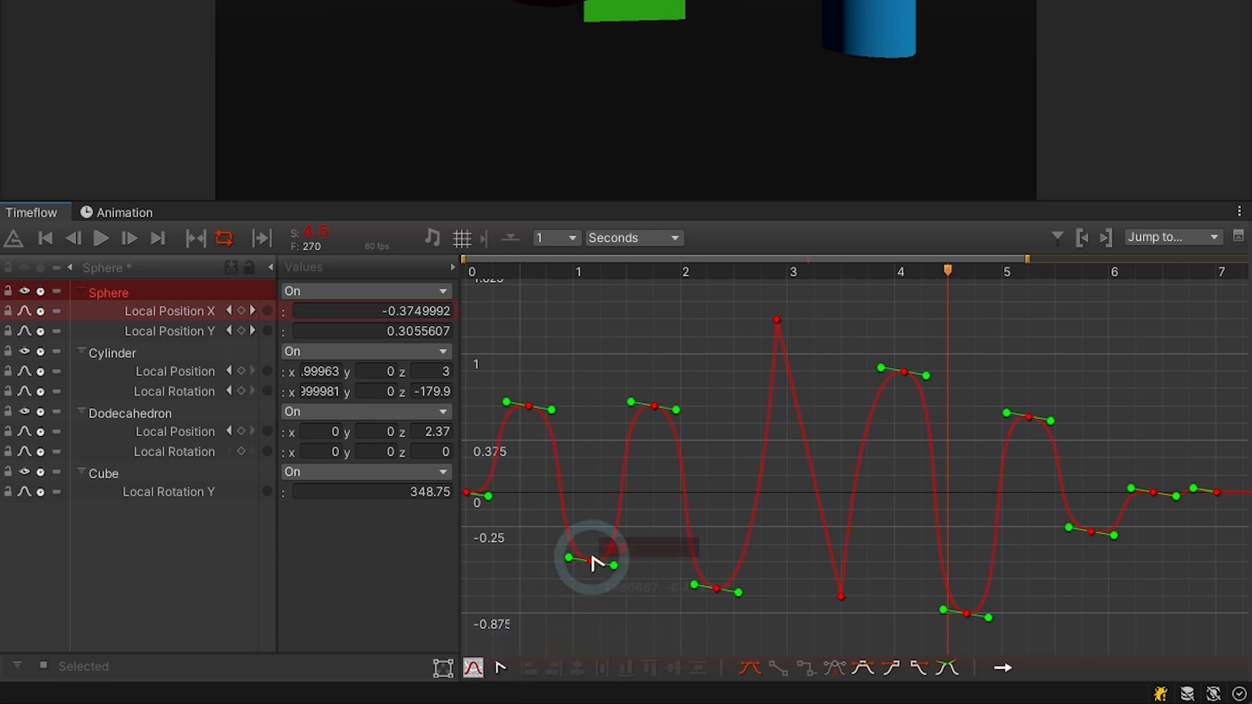
{"action": "mouse_move", "coordinate": [614, 565]}
{"action": "left_mouse_down"}
{"action": "mouse_move", "coordinate": [625, 512]}
{"action": "mouse_move", "coordinate": [620, 546]}
{"action": "left_mouse_up"}
{"action": "key", "text": "c"}
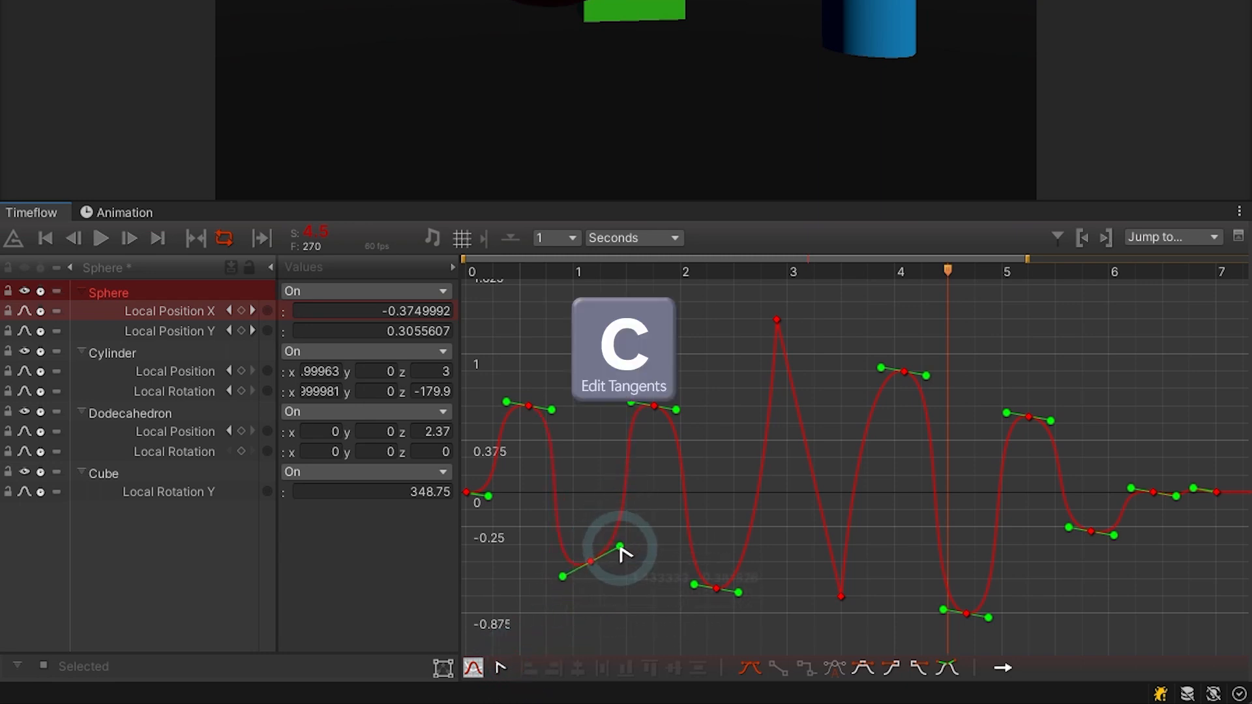
{"action": "left_click_drag", "start_coordinate": [614, 590], "coordinate": [607, 547]}
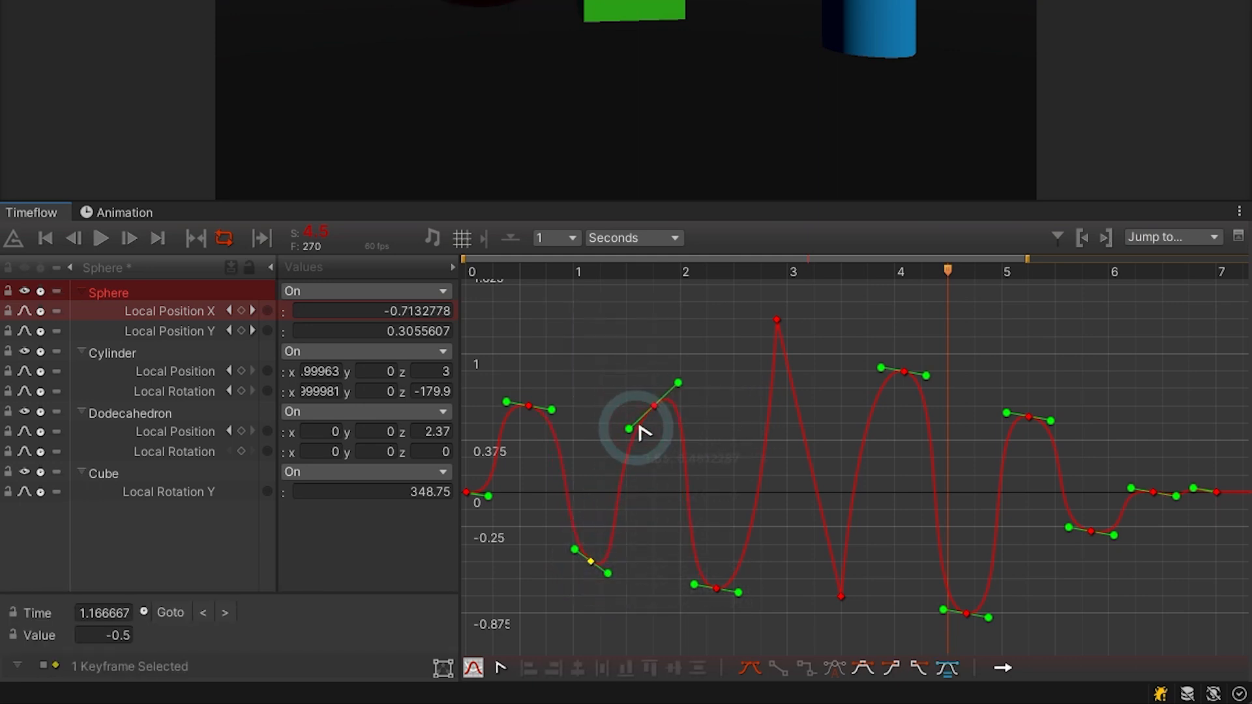
Remove the tangents from the 1.75-second keyframe, select all keyframes and restore automatic tangents with the tangent editing tool
{"action": "left_click", "coordinate": [654, 407]}
{"action": "key", "text": "ctrl+a"}
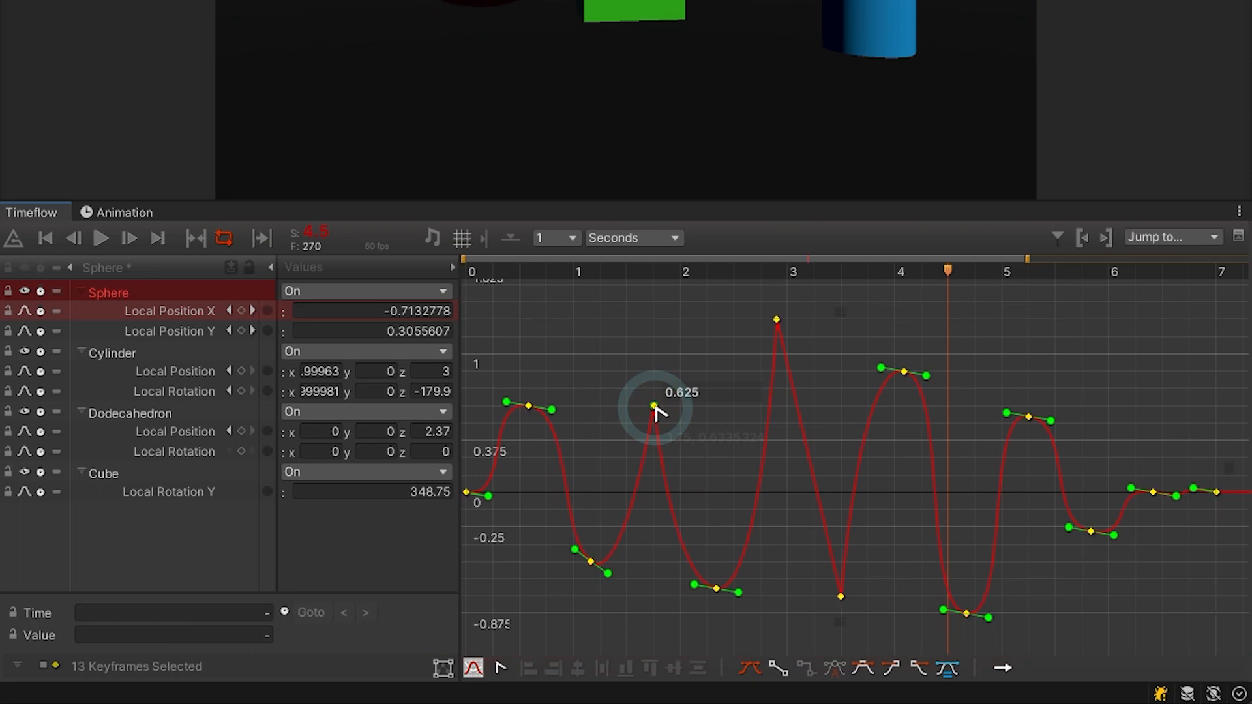
{"action": "key", "text": "c"}
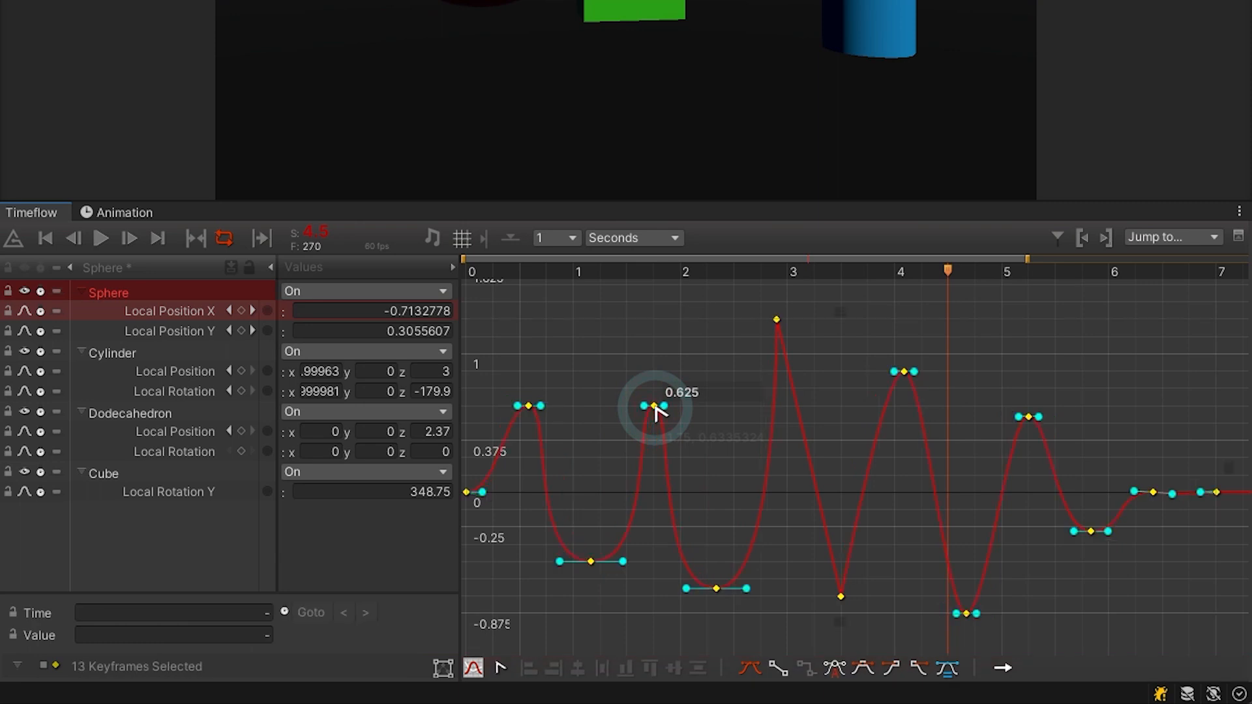
Reselect all keyframes of the curve and apply automatic tangents to them, including the two linear ones
{"action": "left_click", "coordinate": [694, 455]}
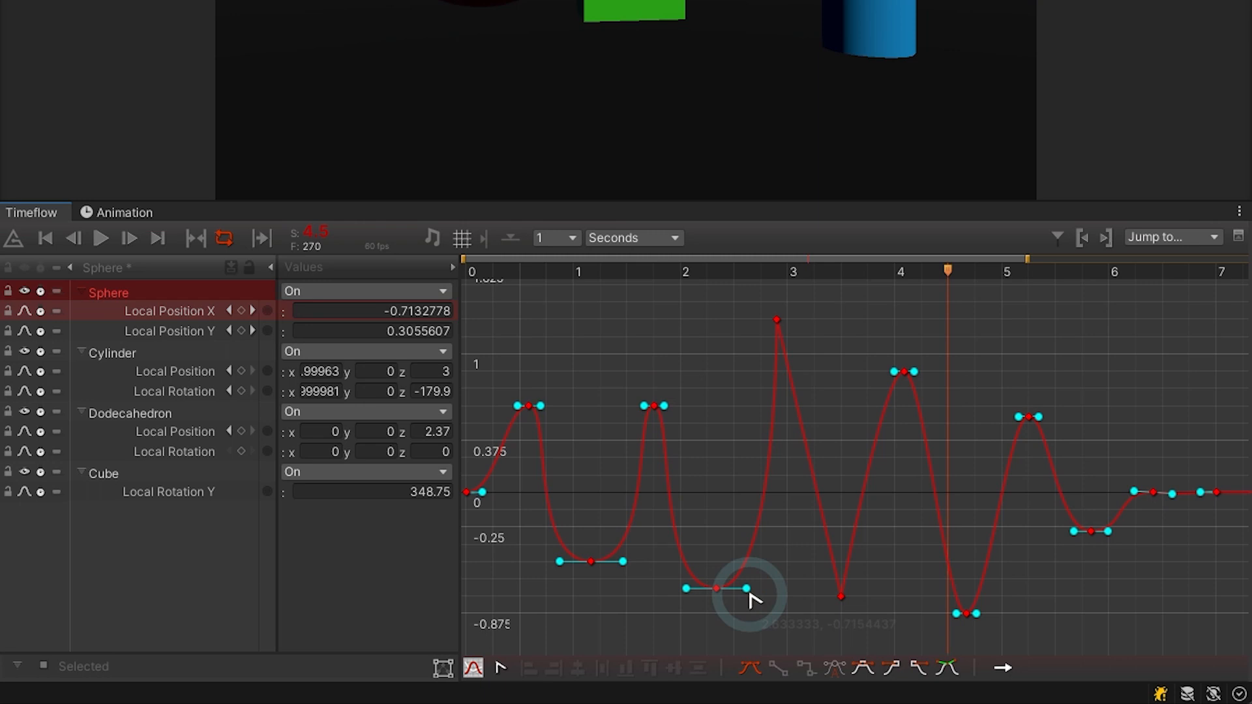
{"action": "key", "text": "ctrl+a"}
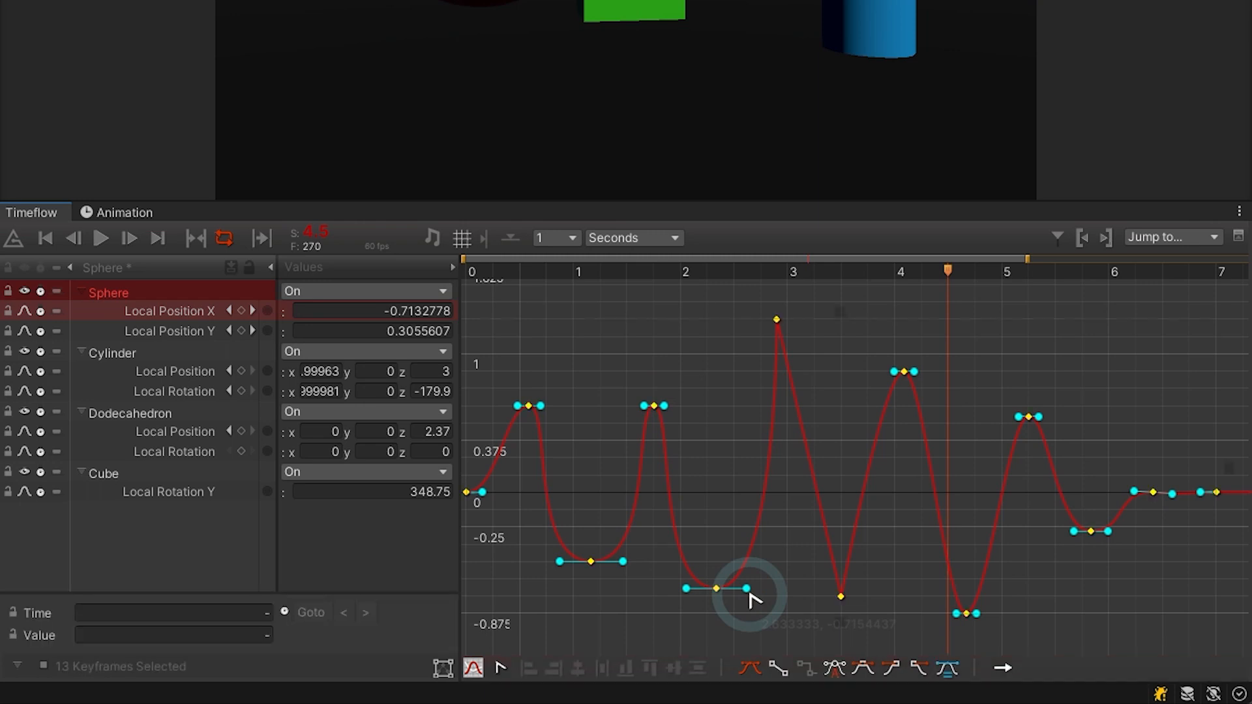
{"action": "left_click", "coordinate": [835, 668]}
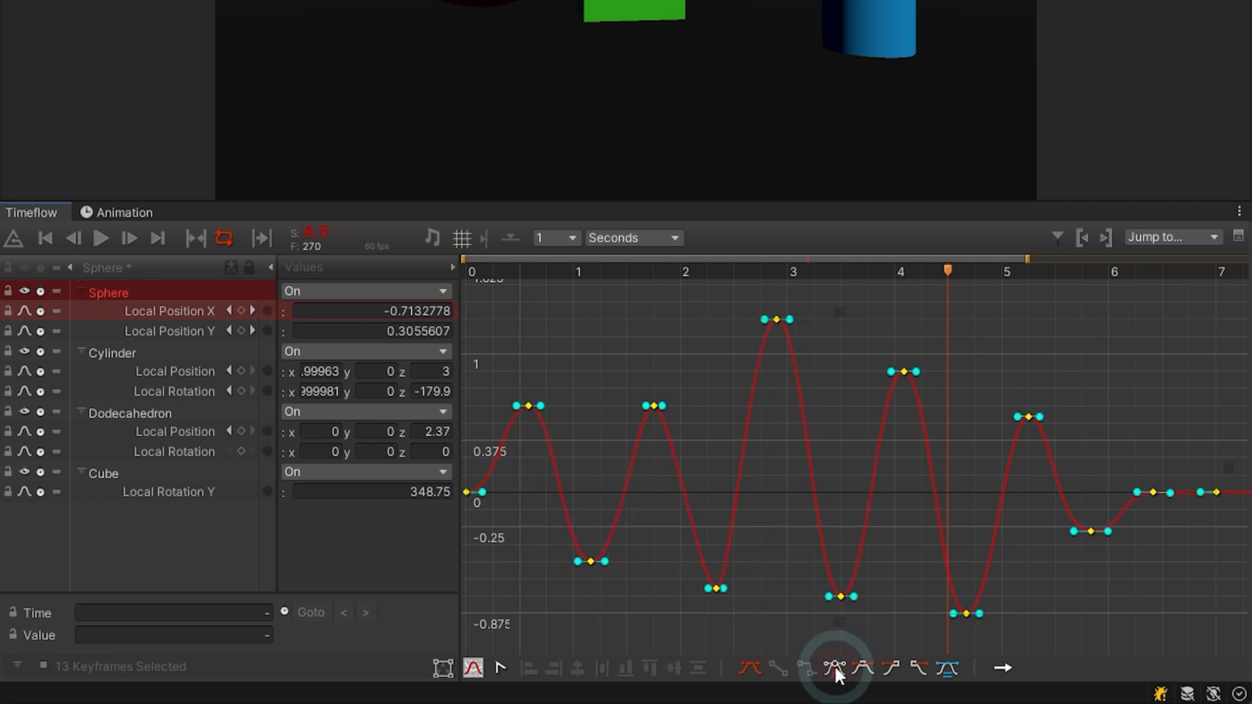
Move the highest keyframe to about 2.87 s, value 1.27, and the preceding trough to 2.37 s, value -0.5, tilting both tangents upward
{"action": "left_click", "coordinate": [776, 320]}
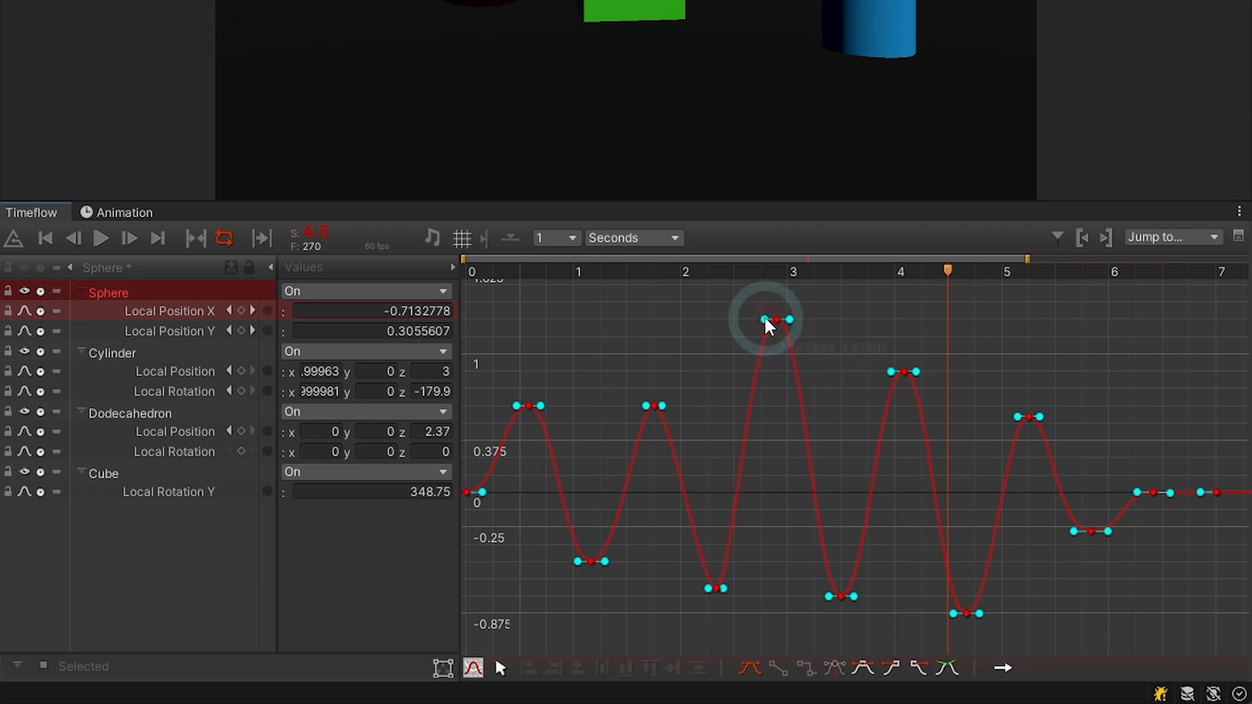
{"action": "left_click_drag", "start_coordinate": [776, 320], "coordinate": [815, 300]}
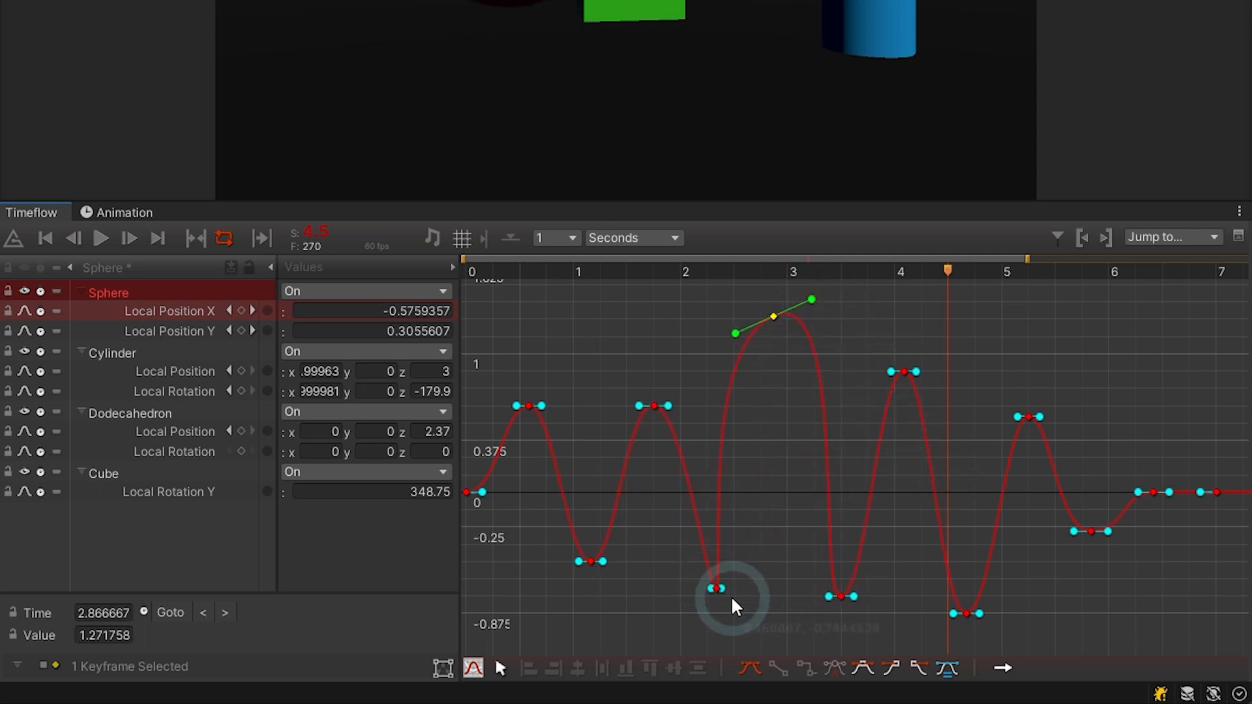
{"action": "left_click_drag", "start_coordinate": [722, 588], "coordinate": [720, 555]}
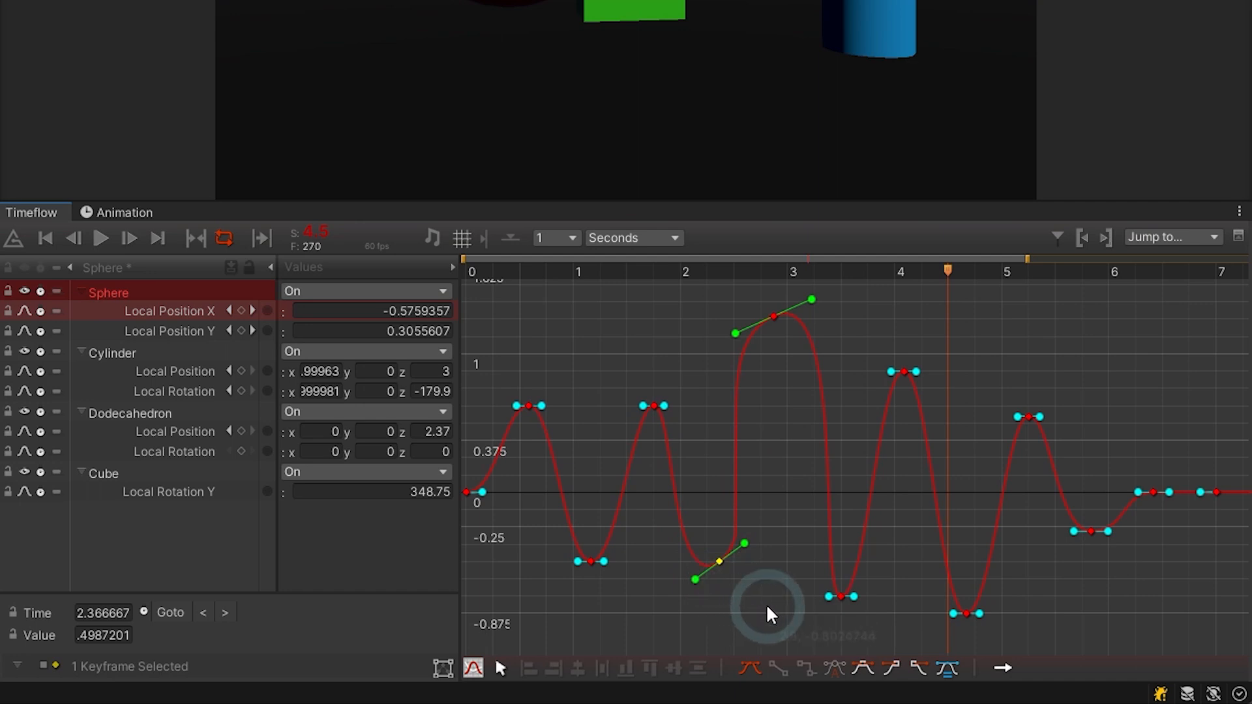
Lengthen the tangents of the 1.75-second keyframe and flatten them
{"action": "left_click", "coordinate": [655, 406]}
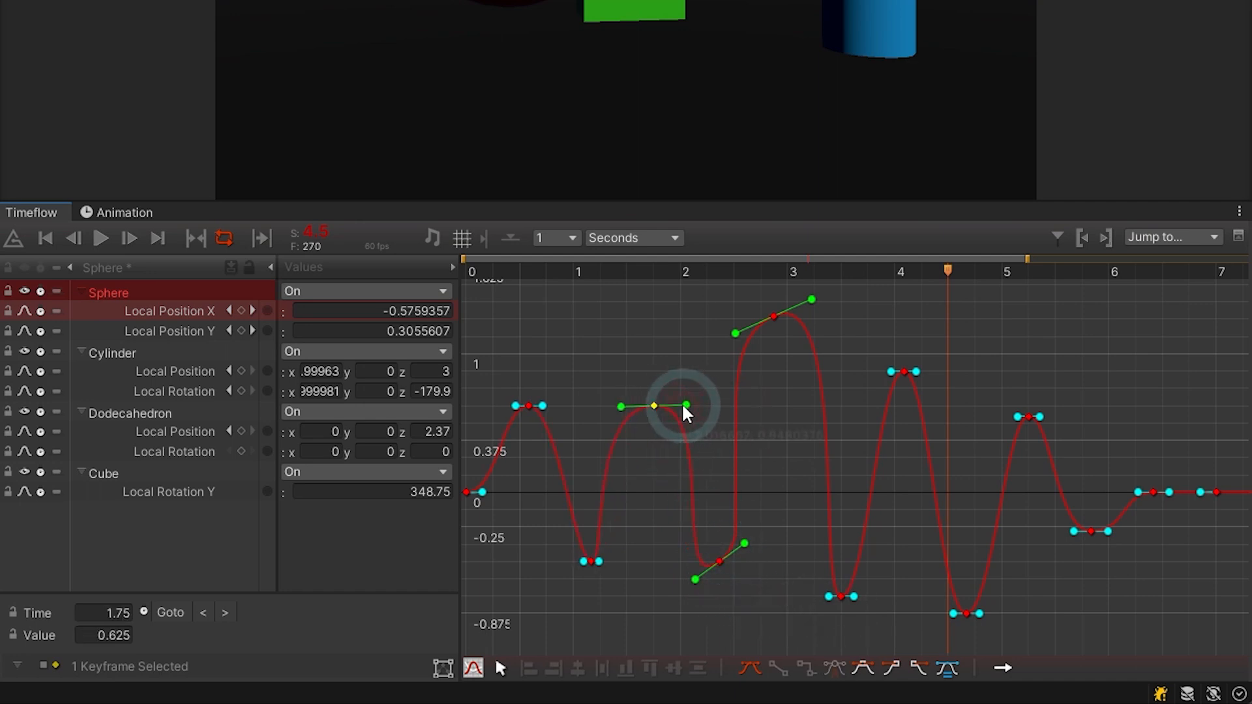
{"action": "left_click_drag", "start_coordinate": [682, 406], "coordinate": [677, 393]}
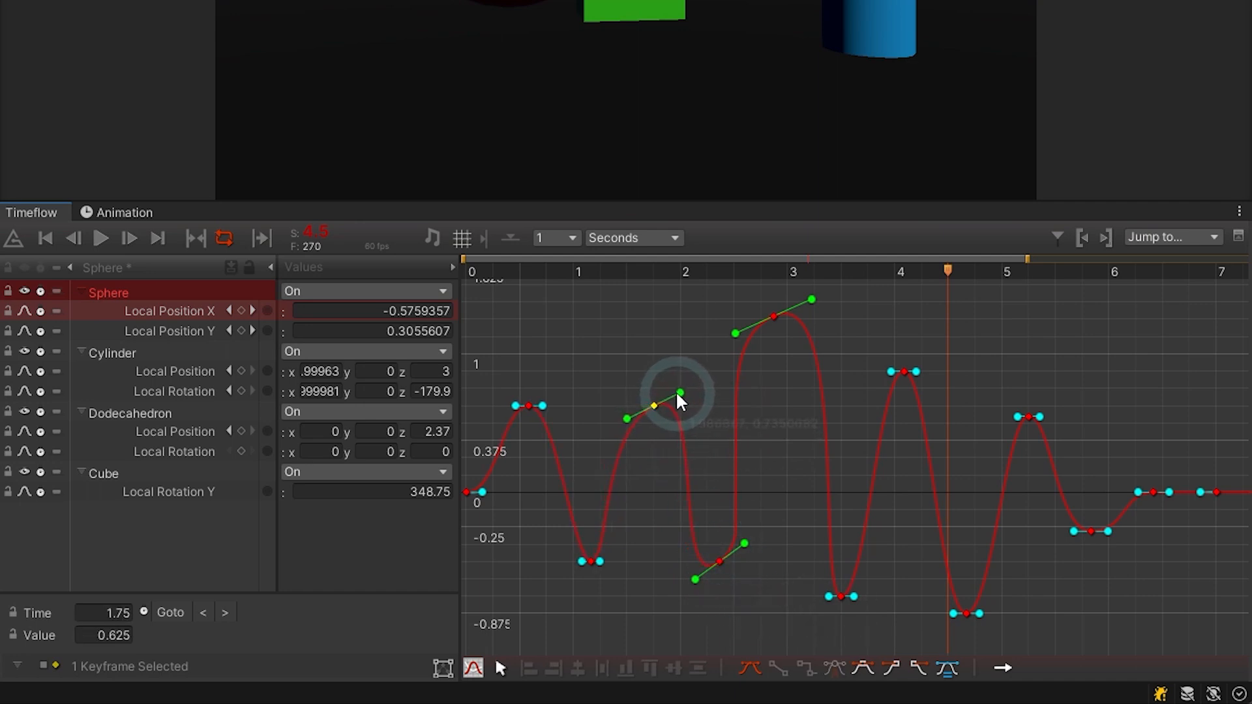
{"action": "left_click", "coordinate": [870, 668]}
Flatten the incoming and outgoing tangents of the trough keyframe near 2.37 seconds
{"action": "left_click", "coordinate": [719, 561]}
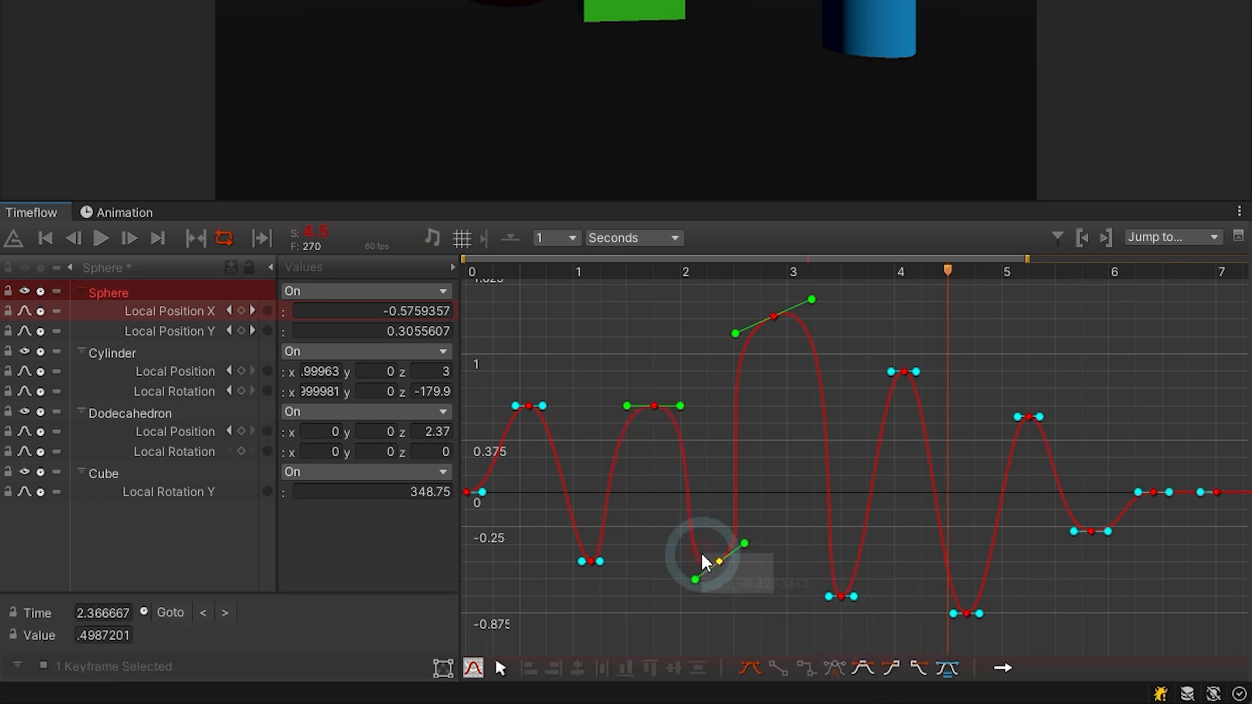
{"action": "left_click", "coordinate": [892, 669]}
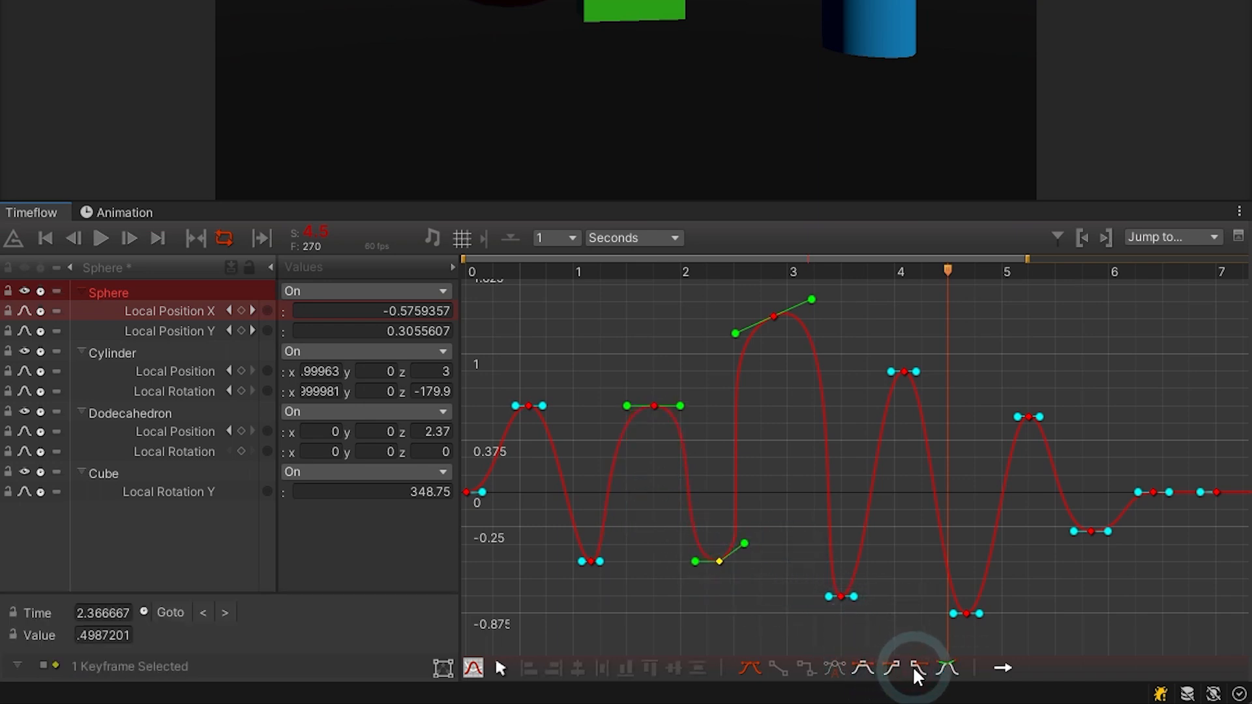
{"action": "left_click", "coordinate": [914, 668]}
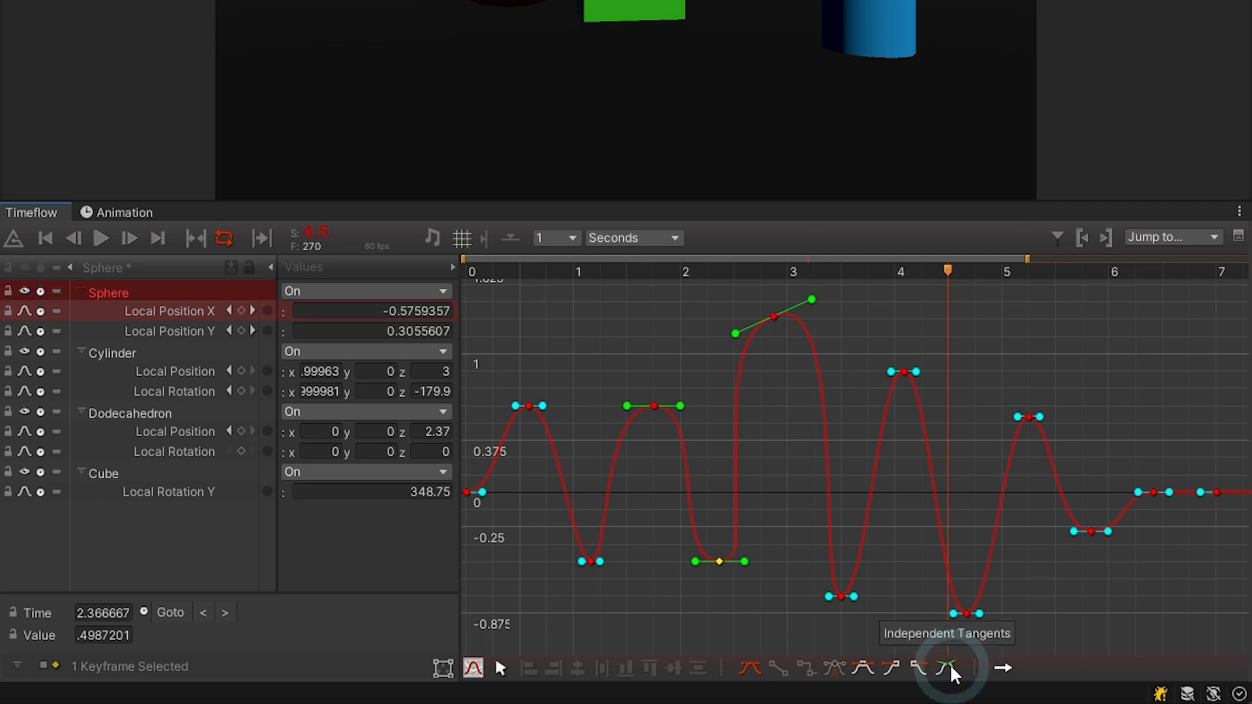
Unify the trough keyframe's tangents, tilt them slightly downward, and switch them back to independent tangents
{"action": "left_click", "coordinate": [950, 666]}
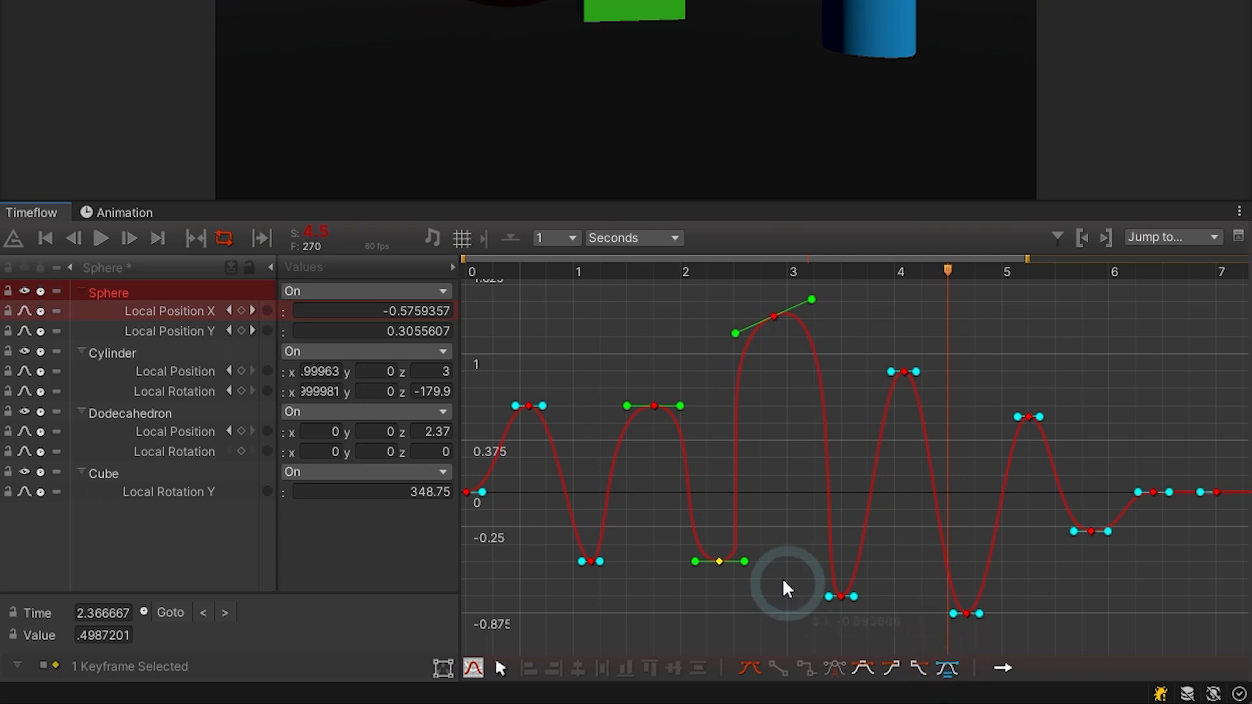
{"action": "mouse_move", "coordinate": [745, 562]}
{"action": "left_mouse_down"}
{"action": "mouse_move", "coordinate": [770, 540]}
{"action": "mouse_move", "coordinate": [747, 566]}
{"action": "left_mouse_up"}
{"action": "left_click", "coordinate": [950, 668]}
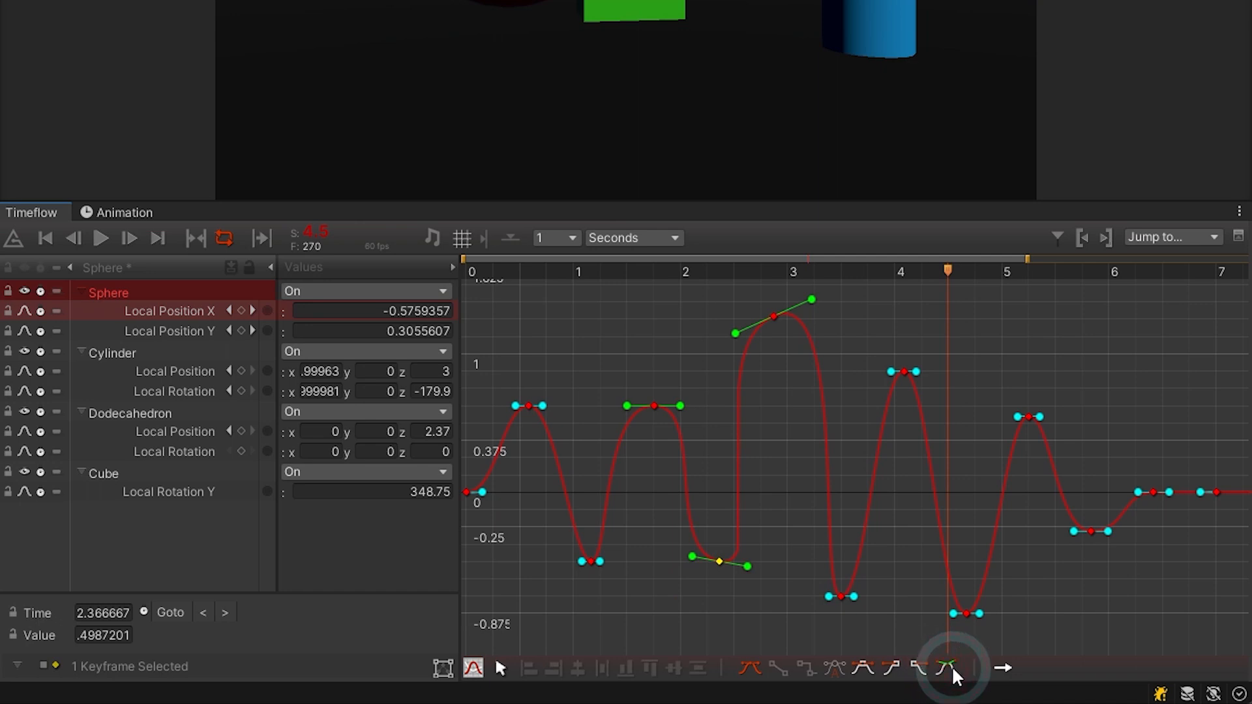
Tilt the unified tangents of the trough keyframe near 2.37 seconds slightly upward and snap its time to the grid
{"action": "left_click", "coordinate": [695, 558]}
{"action": "mouse_move", "coordinate": [696, 556]}
{"action": "left_mouse_down"}
{"action": "mouse_move", "coordinate": [733, 551]}
{"action": "mouse_move", "coordinate": [643, 556]}
{"action": "mouse_move", "coordinate": [700, 567]}
{"action": "left_mouse_up"}
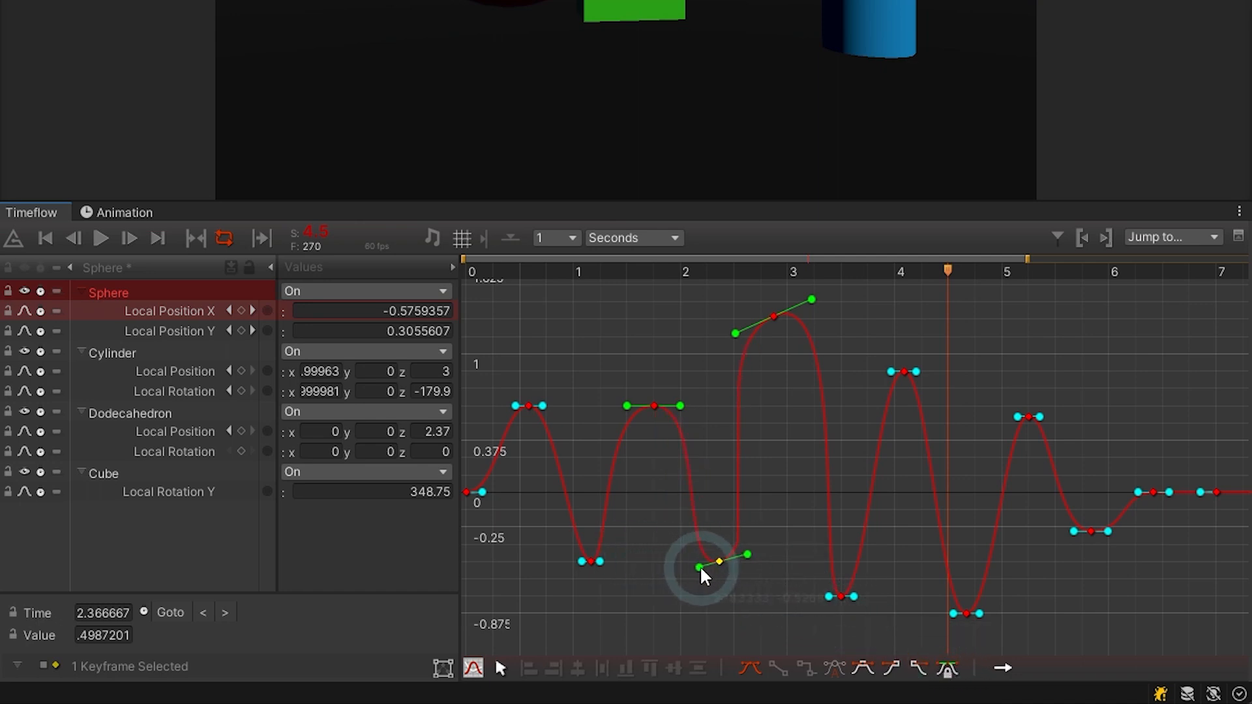
{"action": "right_click", "coordinate": [732, 573]}
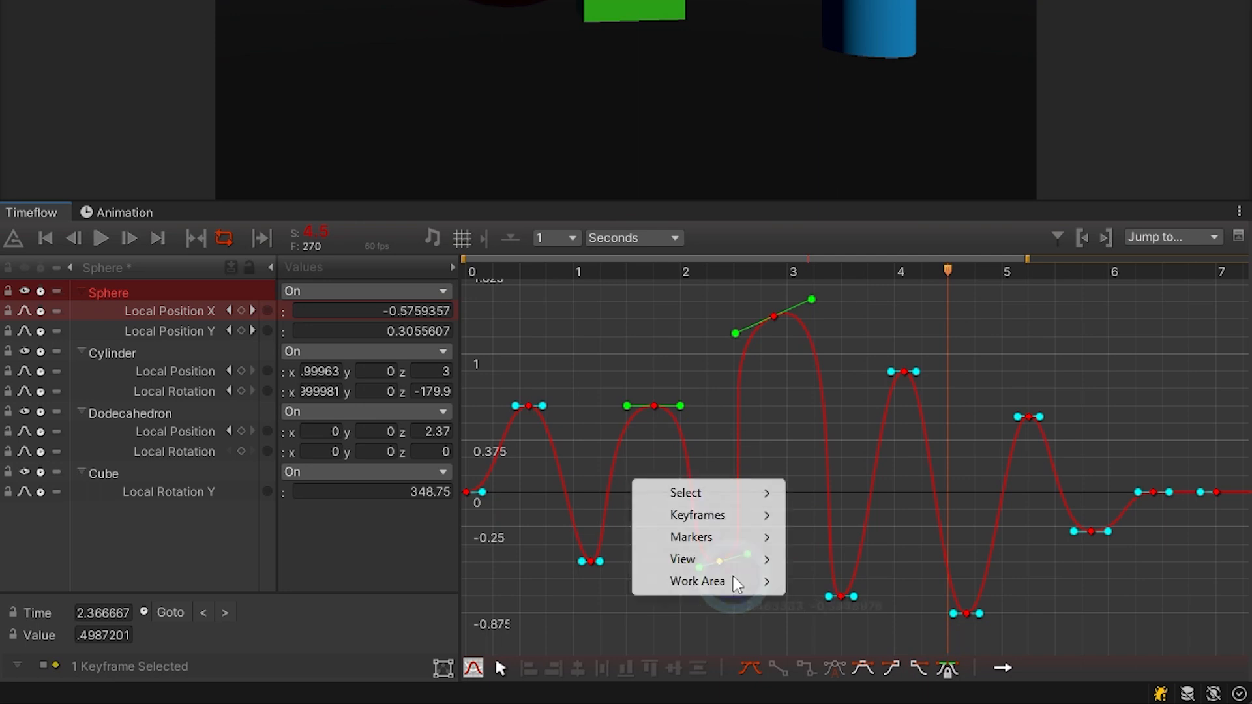
{"action": "mouse_move", "coordinate": [744, 522]}
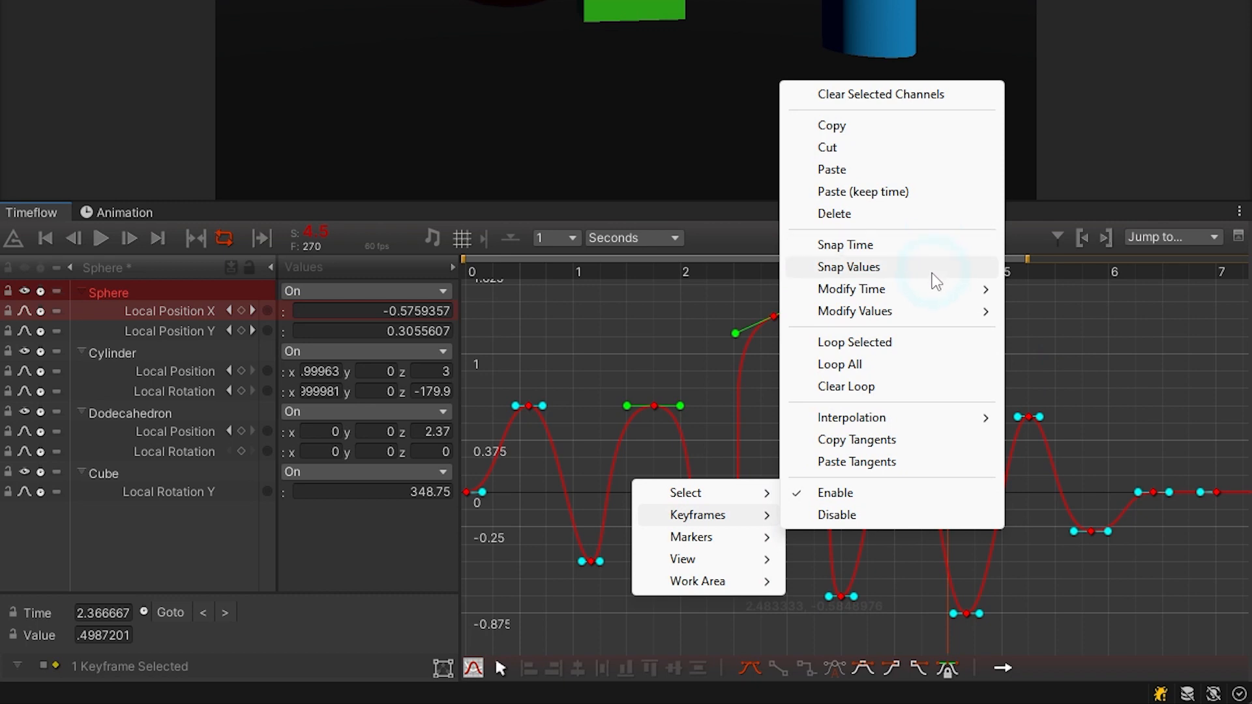
{"action": "left_click", "coordinate": [933, 253]}
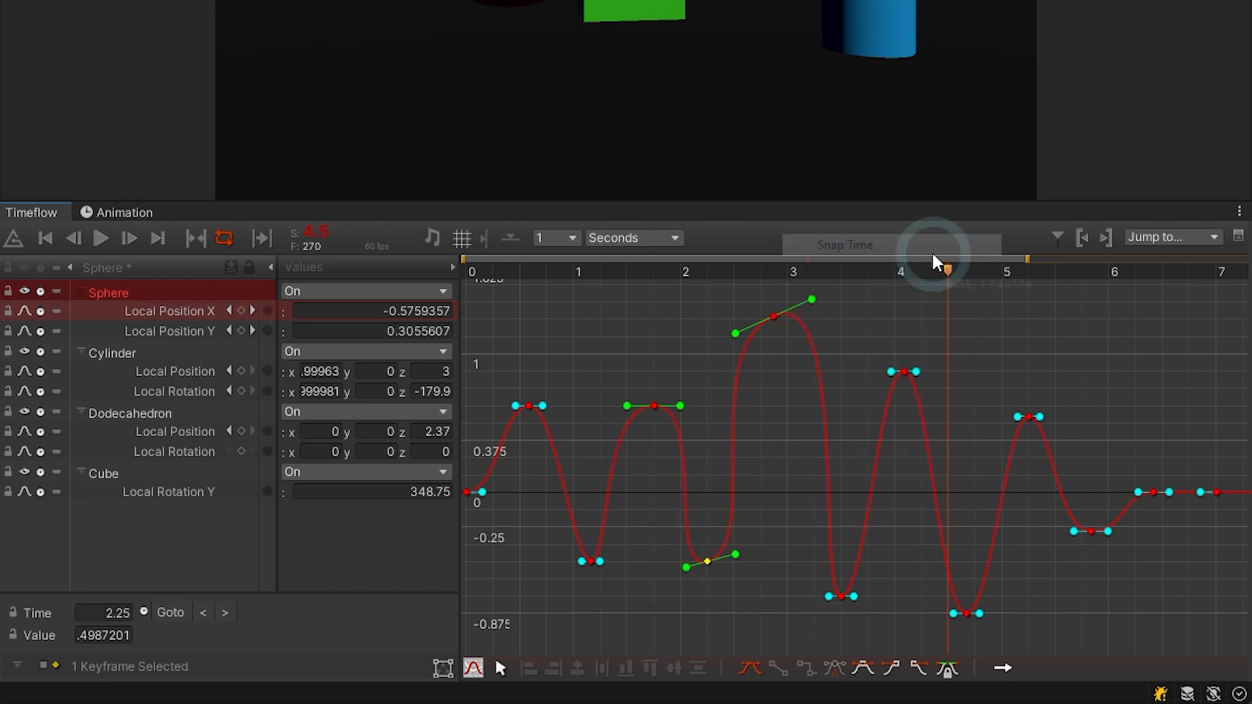
Select all keyframes on the Sphere's Local Position X curve, quantize both their times and their values, and clear the selection
{"action": "mouse_move", "coordinate": [711, 559]}
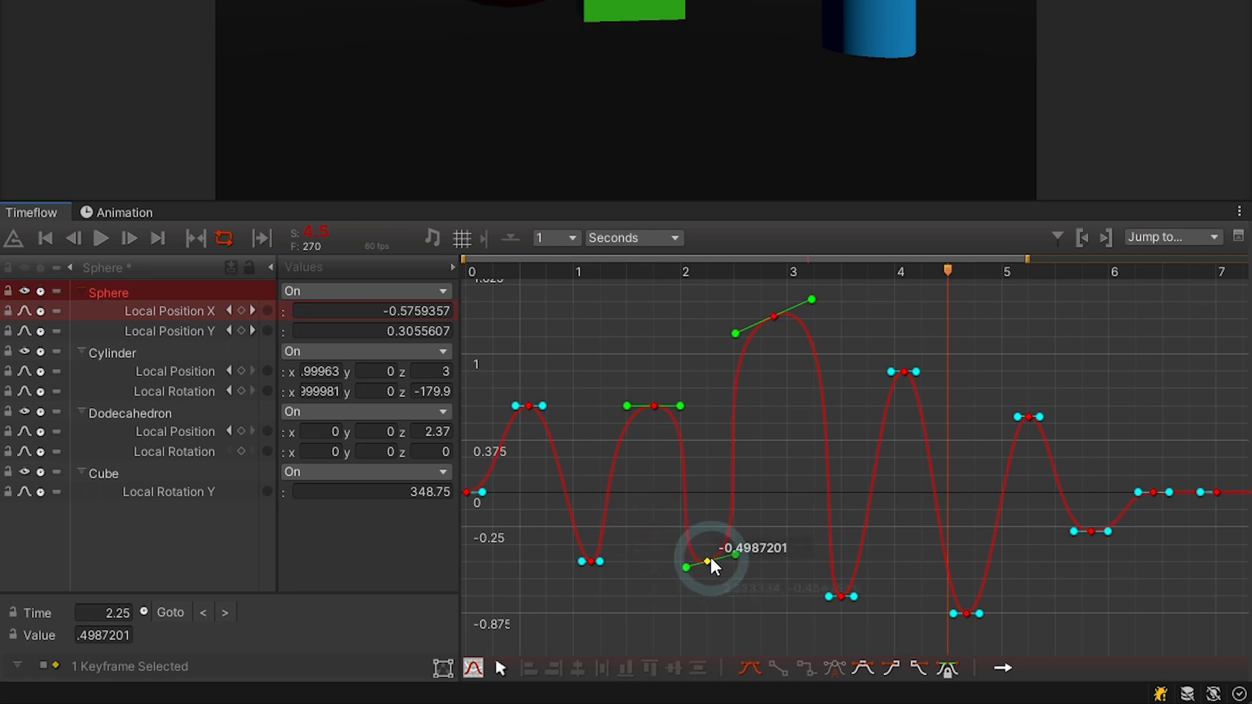
{"action": "key", "text": "ctrl+a"}
{"action": "key", "text": "ctrl+u"}
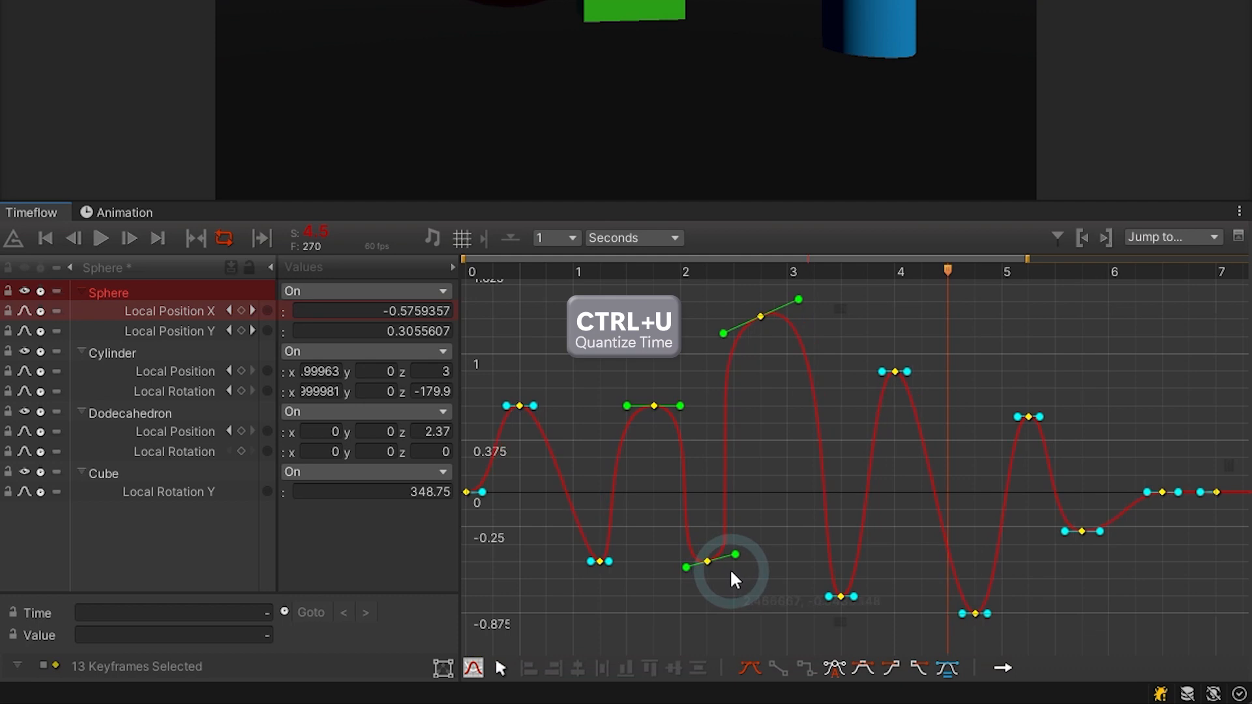
{"action": "key", "text": "ctrl+shift+u"}
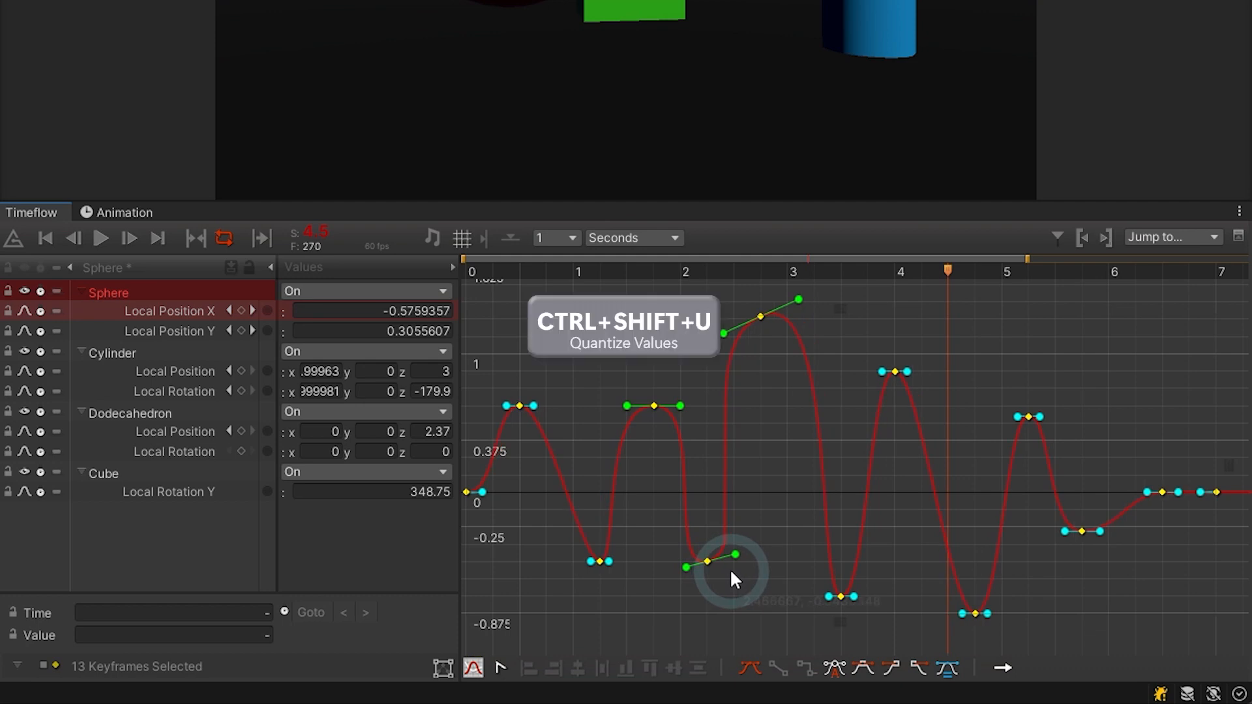
{"action": "key", "text": "ctrl+shift+u"}
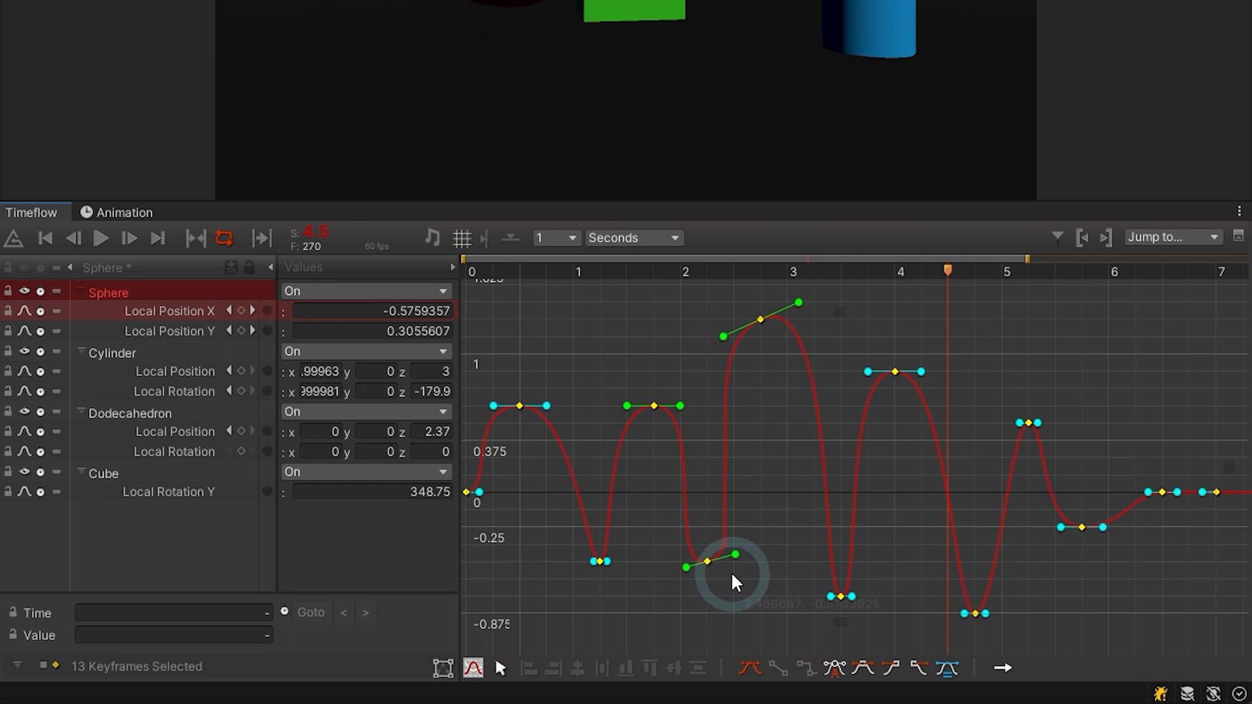
{"action": "left_click", "coordinate": [732, 576]}
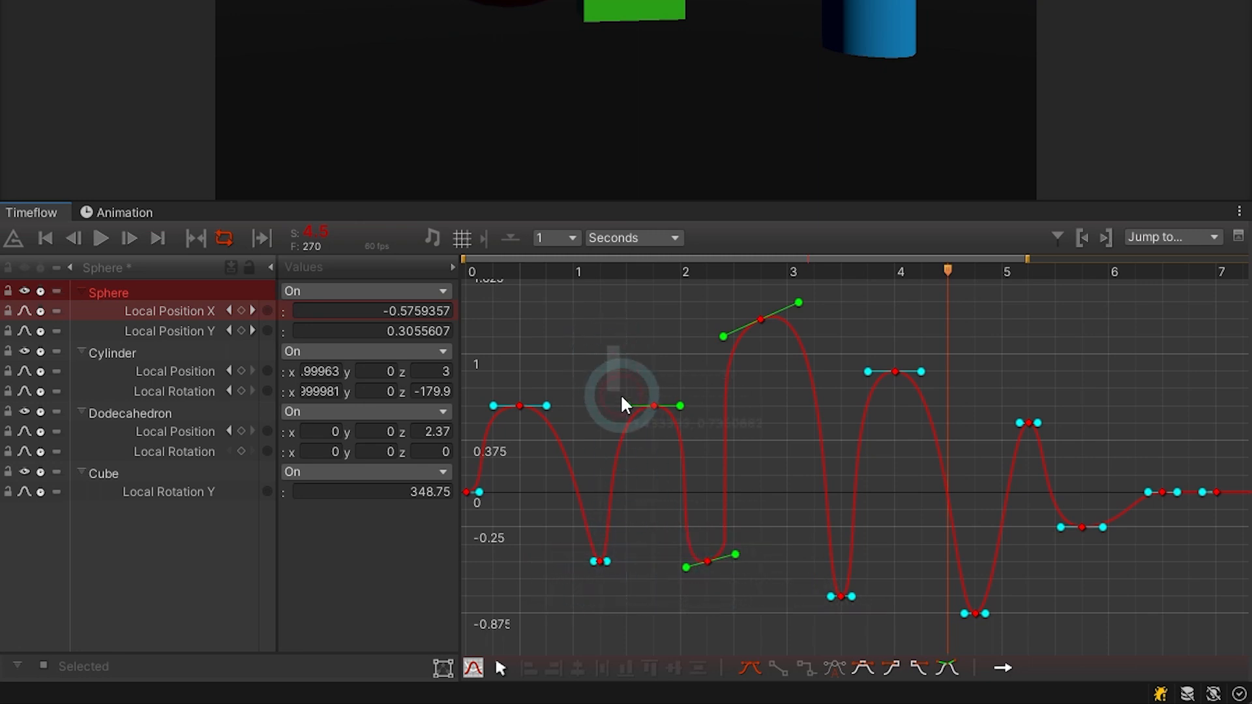
Tilt the 1.75-second keyframe's tangents steeply upward and paste them onto the eight keyframes from 2.25 to 6.5 seconds
{"action": "left_click", "coordinate": [643, 407]}
{"action": "left_click_drag", "start_coordinate": [628, 404], "coordinate": [636, 430]}
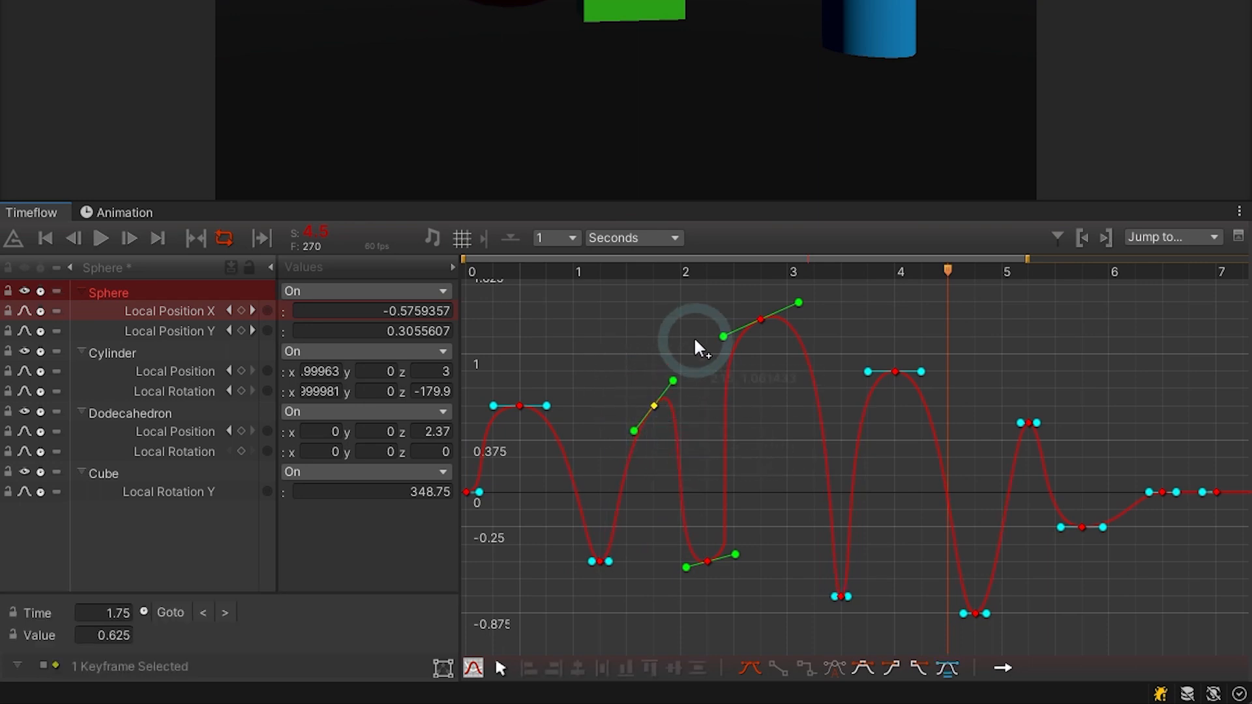
{"action": "key", "text": "ctrl+c"}
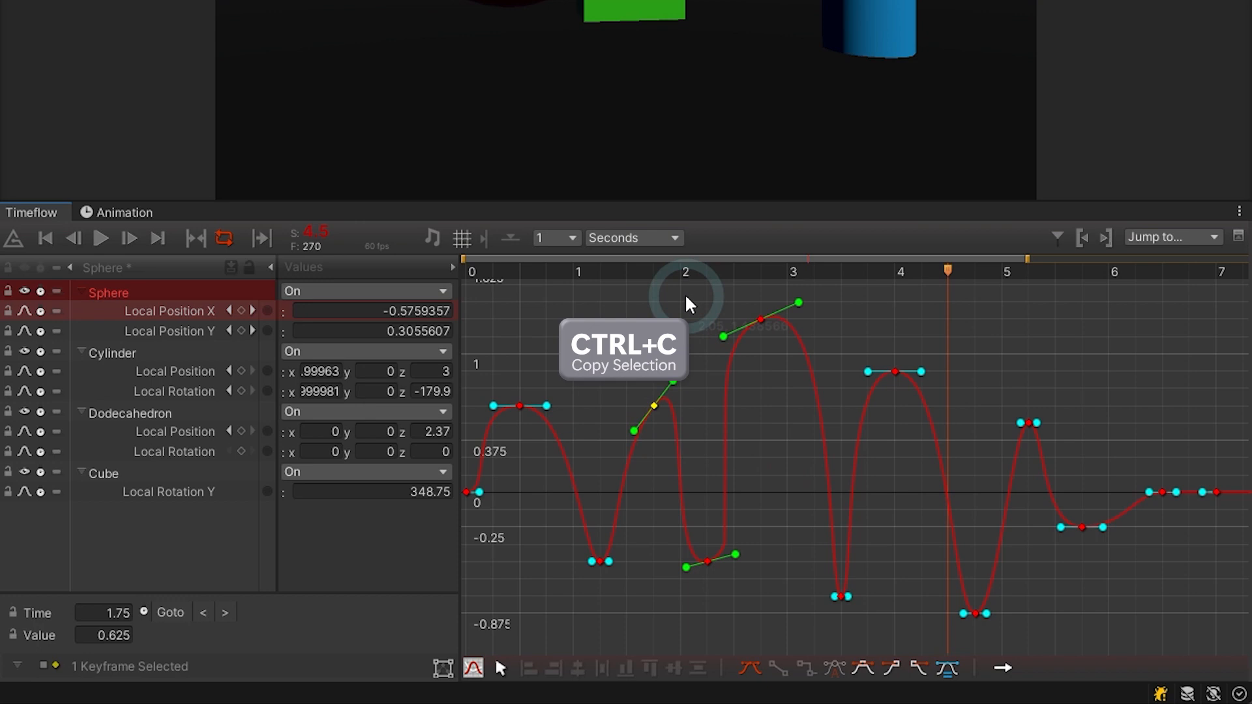
{"action": "left_click_drag", "start_coordinate": [686, 298], "coordinate": [1115, 636]}
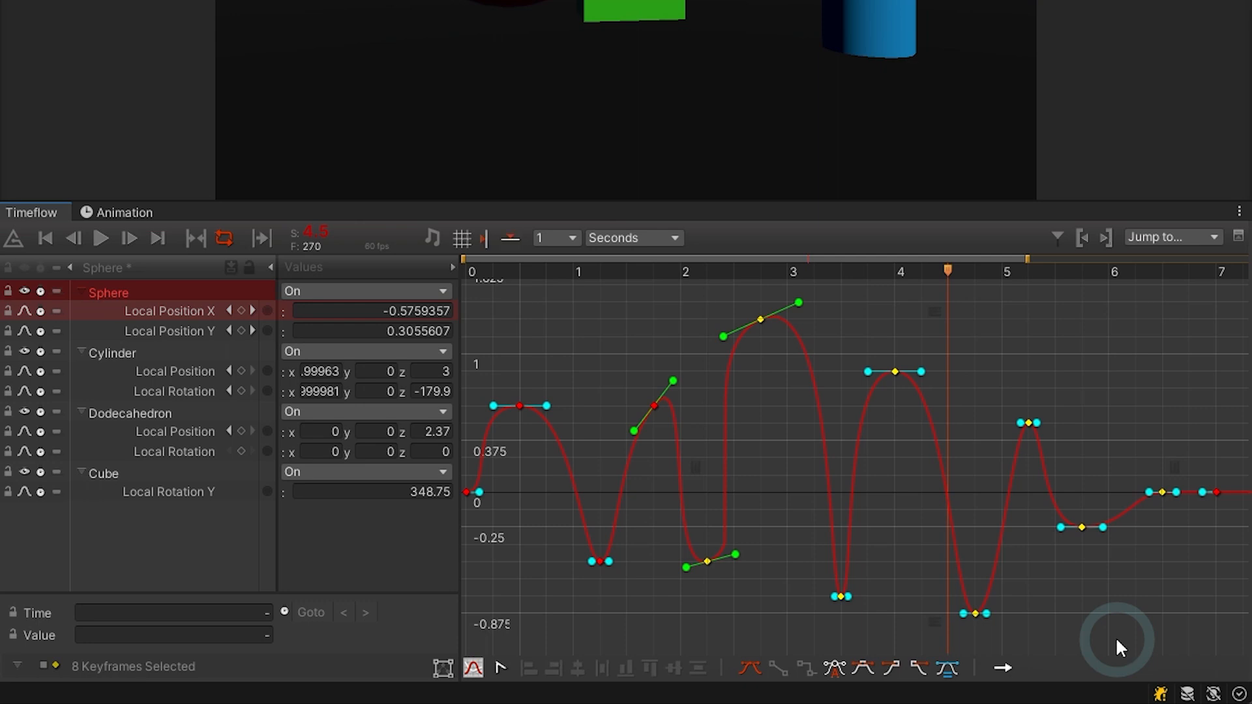
{"action": "key", "text": "ctrl+alt+shift+v"}
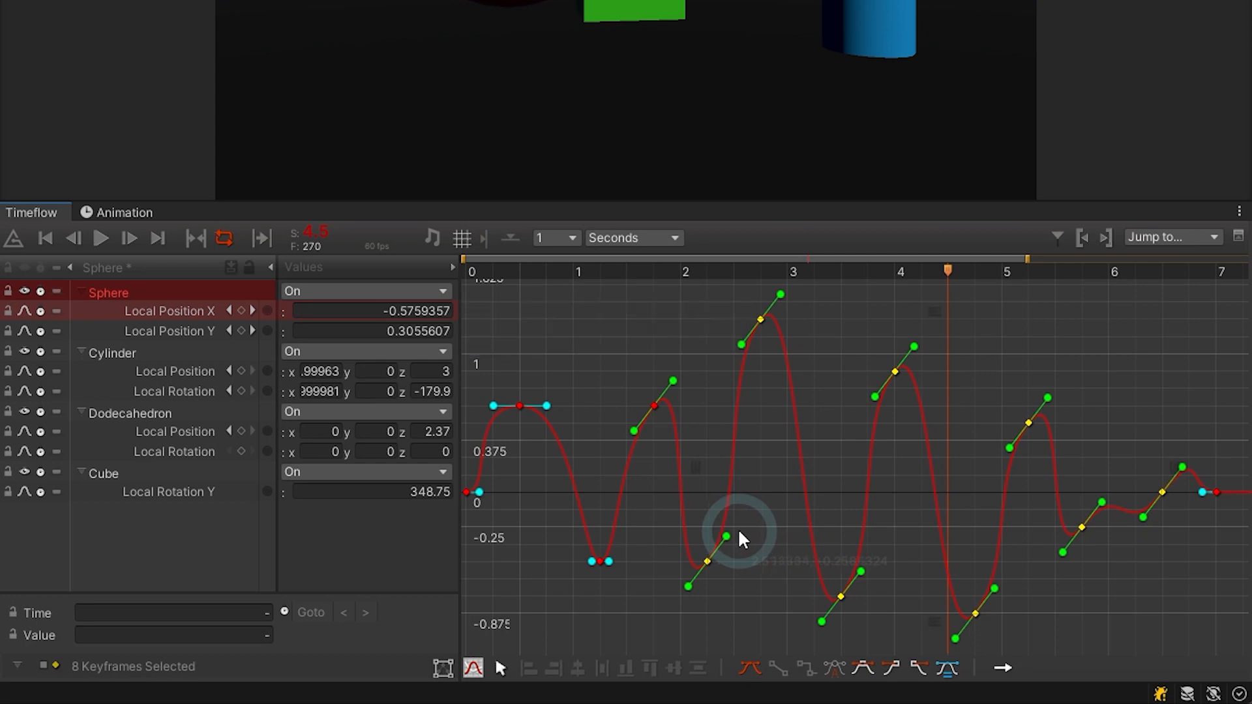
Copy the tangents of the 1.25- and 1.75-second keyframes and paste them as a repeating pair onto all keyframes from 2.25 seconds onward
{"action": "left_click_drag", "start_coordinate": [668, 342], "coordinate": [581, 580]}
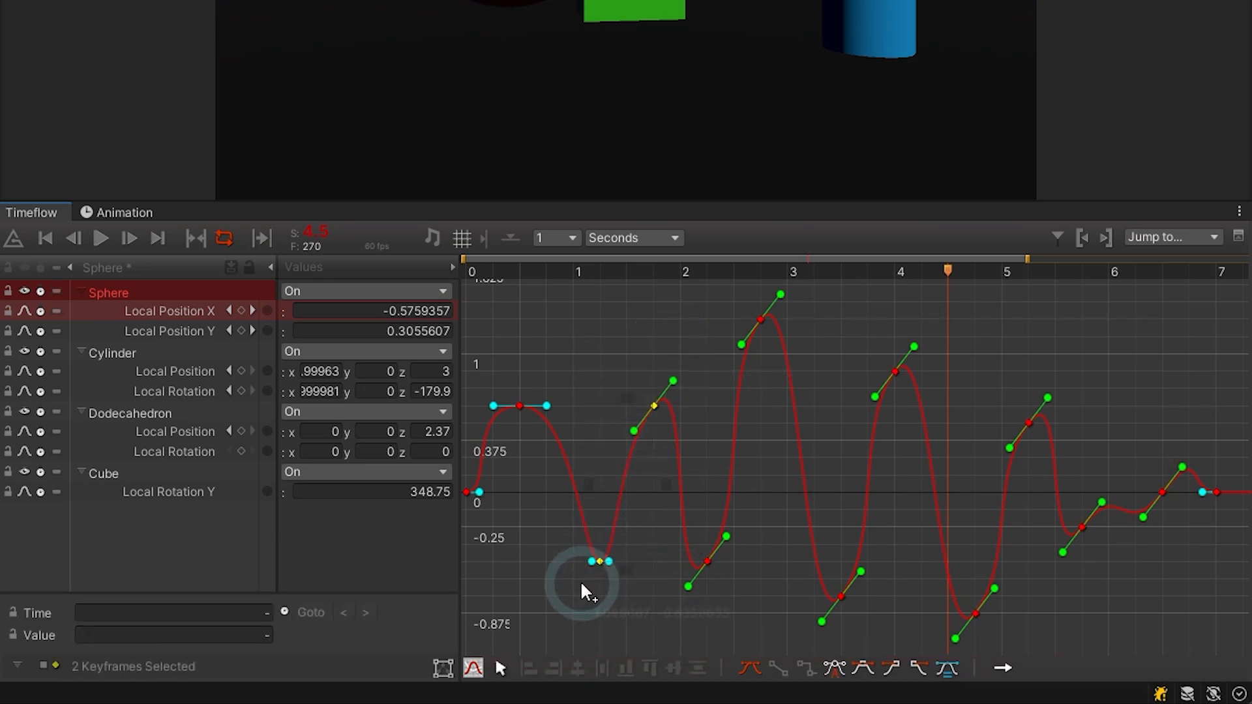
{"action": "left_click", "coordinate": [689, 597]}
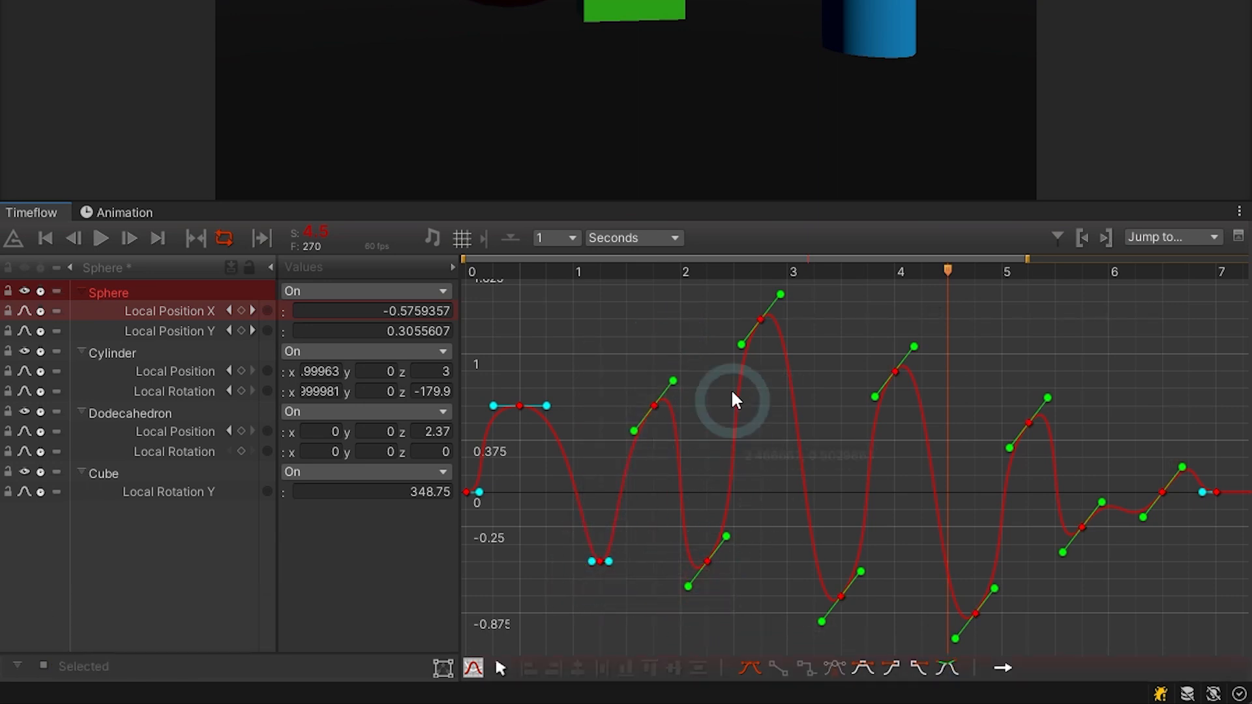
{"action": "left_click_drag", "start_coordinate": [694, 297], "coordinate": [1233, 660]}
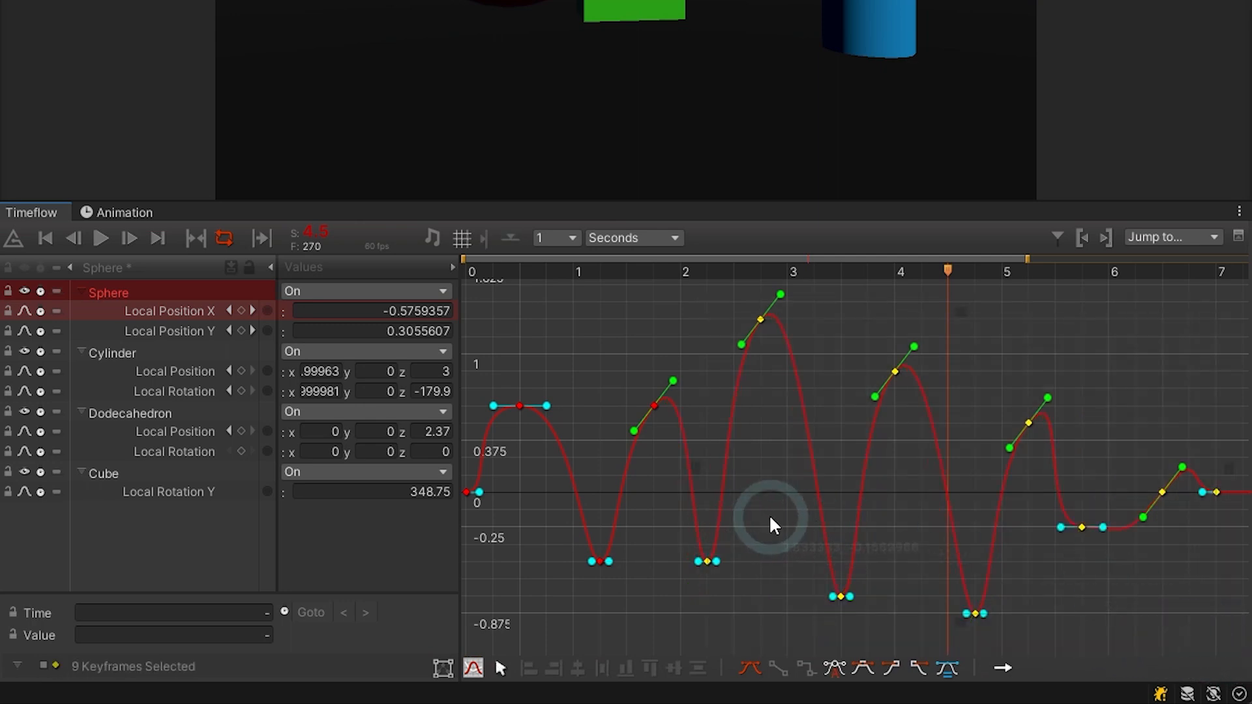
Turn on looping for the Local Position X curve and switch it to the back-and-forth ping-pong mode
{"action": "left_click", "coordinate": [1002, 668]}
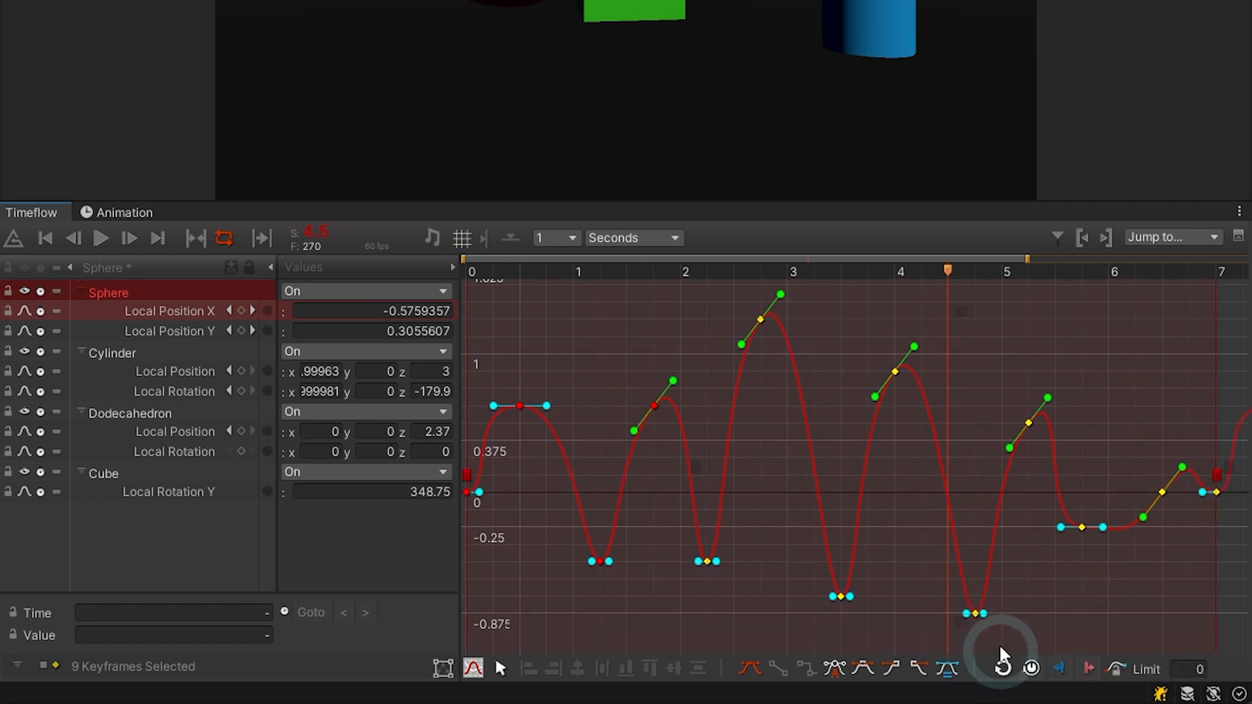
{"action": "scroll", "coordinate": [1003, 610], "scroll_direction": "down", "scroll_amount": 3, "text": "alt"}
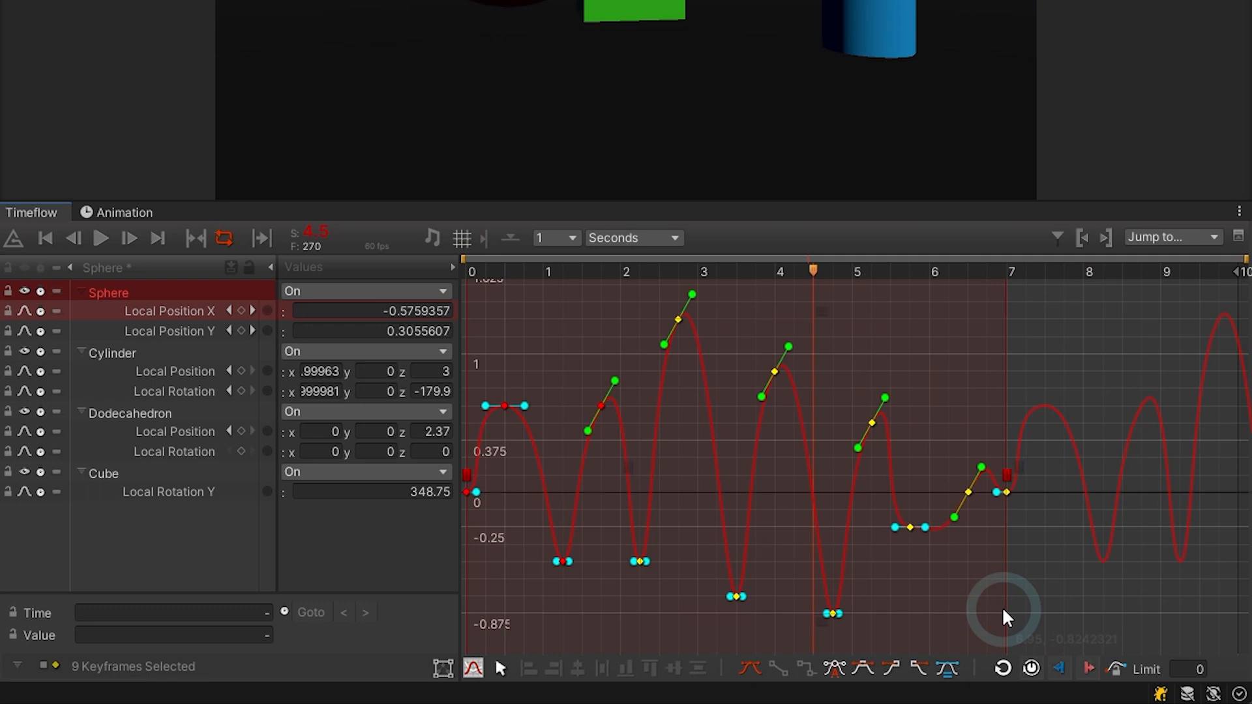
{"action": "left_click", "coordinate": [1002, 668]}
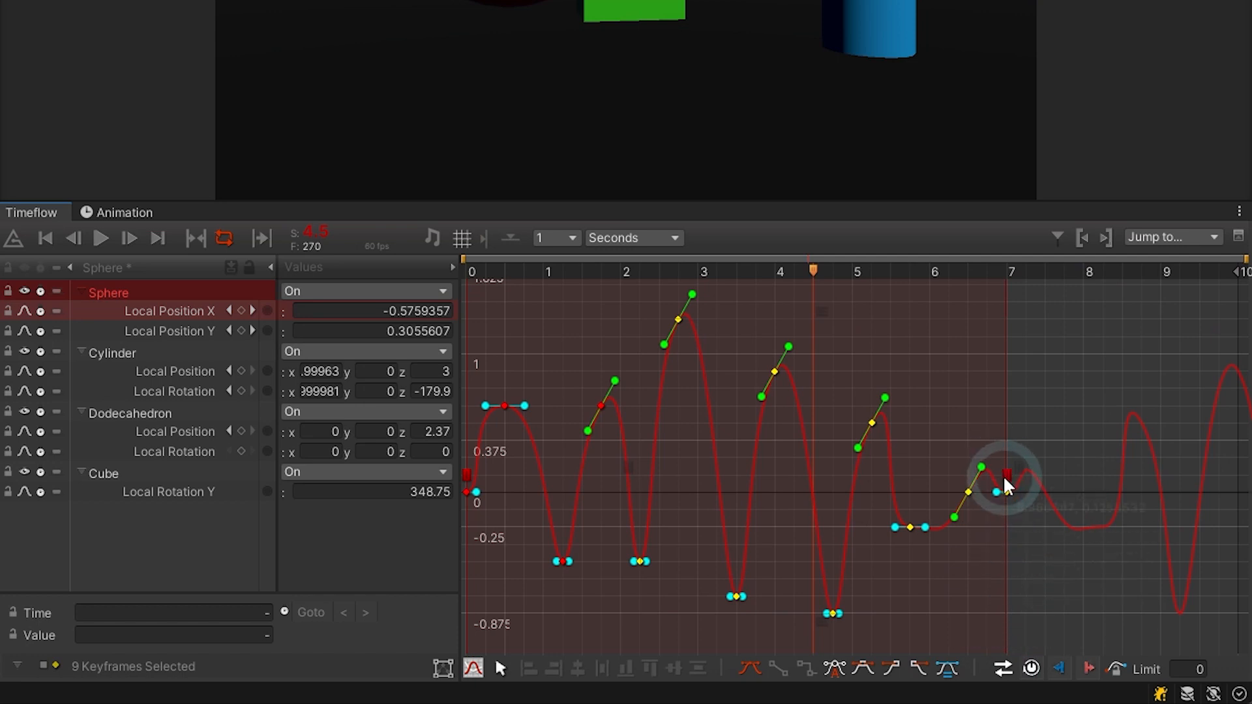
Try a loop range from about 2.4 to 4.5 seconds and restore the full range with Auto Loop
{"action": "left_click_drag", "start_coordinate": [1005, 479], "coordinate": [766, 483]}
{"action": "mouse_move", "coordinate": [467, 473]}
{"action": "left_mouse_down"}
{"action": "mouse_move", "coordinate": [703, 475]}
{"action": "mouse_move", "coordinate": [625, 475]}
{"action": "mouse_move", "coordinate": [699, 480]}
{"action": "mouse_move", "coordinate": [649, 480]}
{"action": "left_mouse_up"}
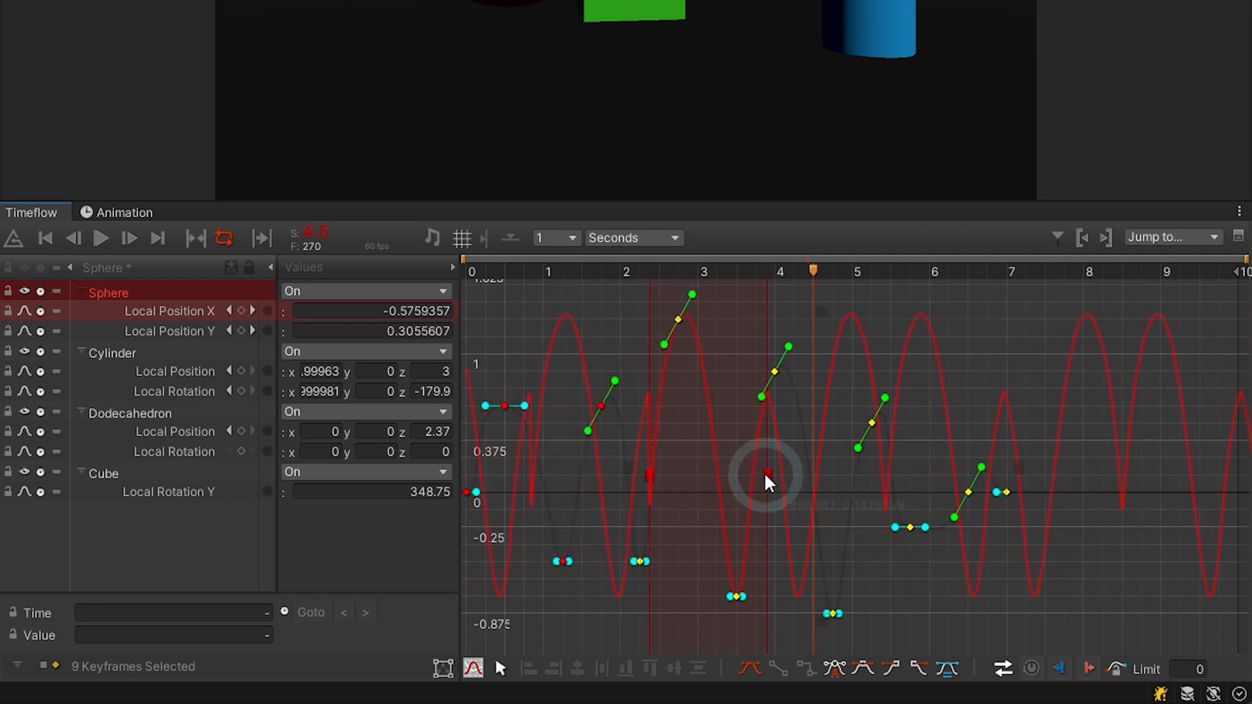
{"action": "mouse_move", "coordinate": [765, 476]}
{"action": "left_mouse_down"}
{"action": "mouse_move", "coordinate": [793, 470]}
{"action": "mouse_move", "coordinate": [749, 470]}
{"action": "mouse_move", "coordinate": [819, 494]}
{"action": "left_mouse_up"}
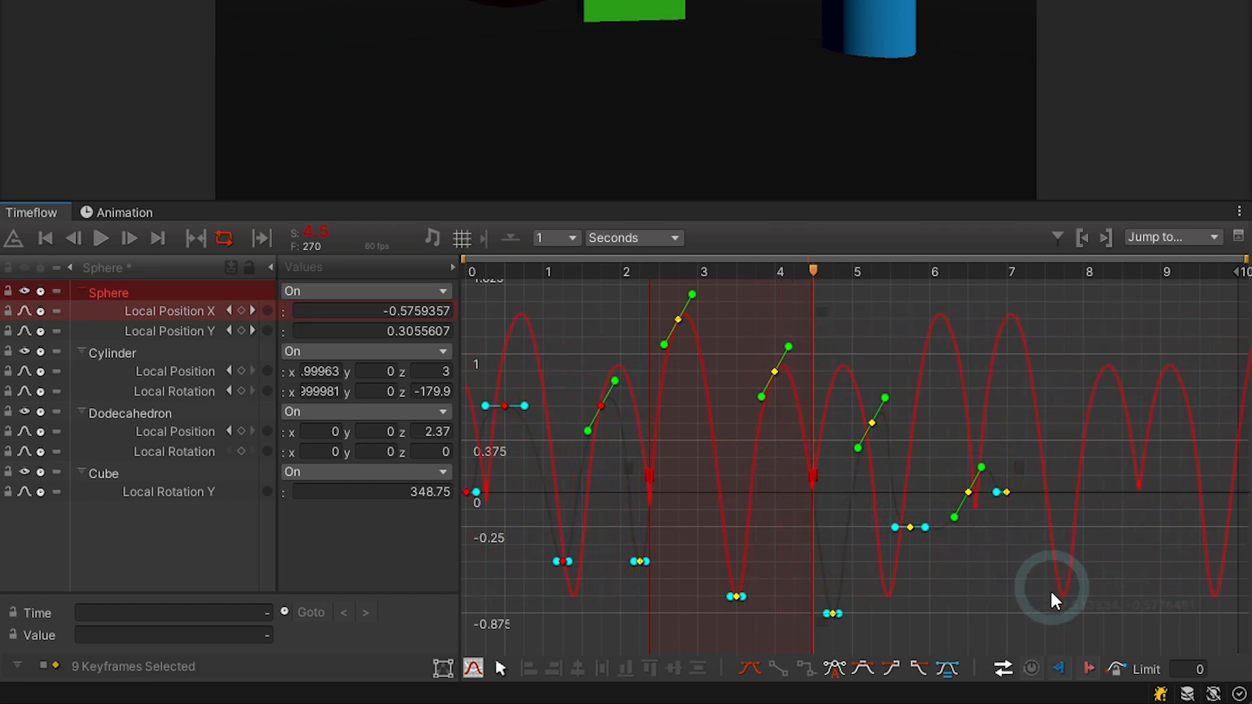
{"action": "left_click", "coordinate": [1030, 665]}
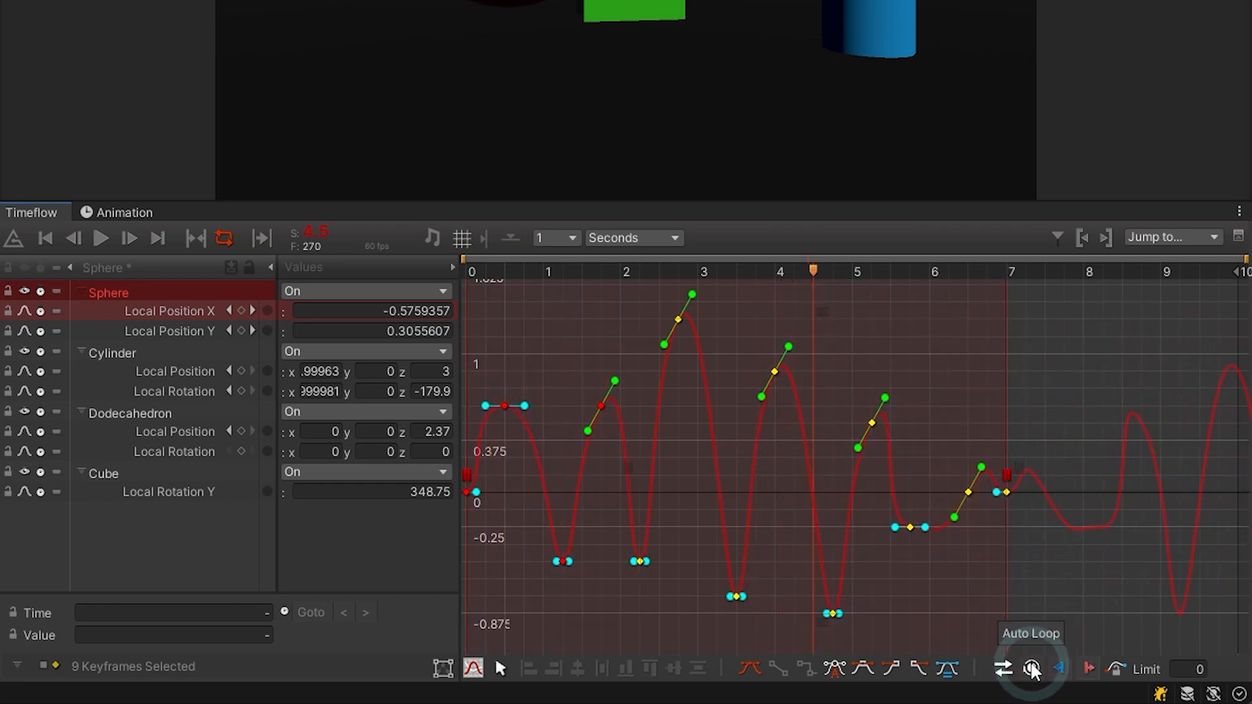
Loop only the three keyframes from 1.25 to 2.25 seconds, with the loop overriding the curve before and after that range
{"action": "left_click", "coordinate": [1039, 570]}
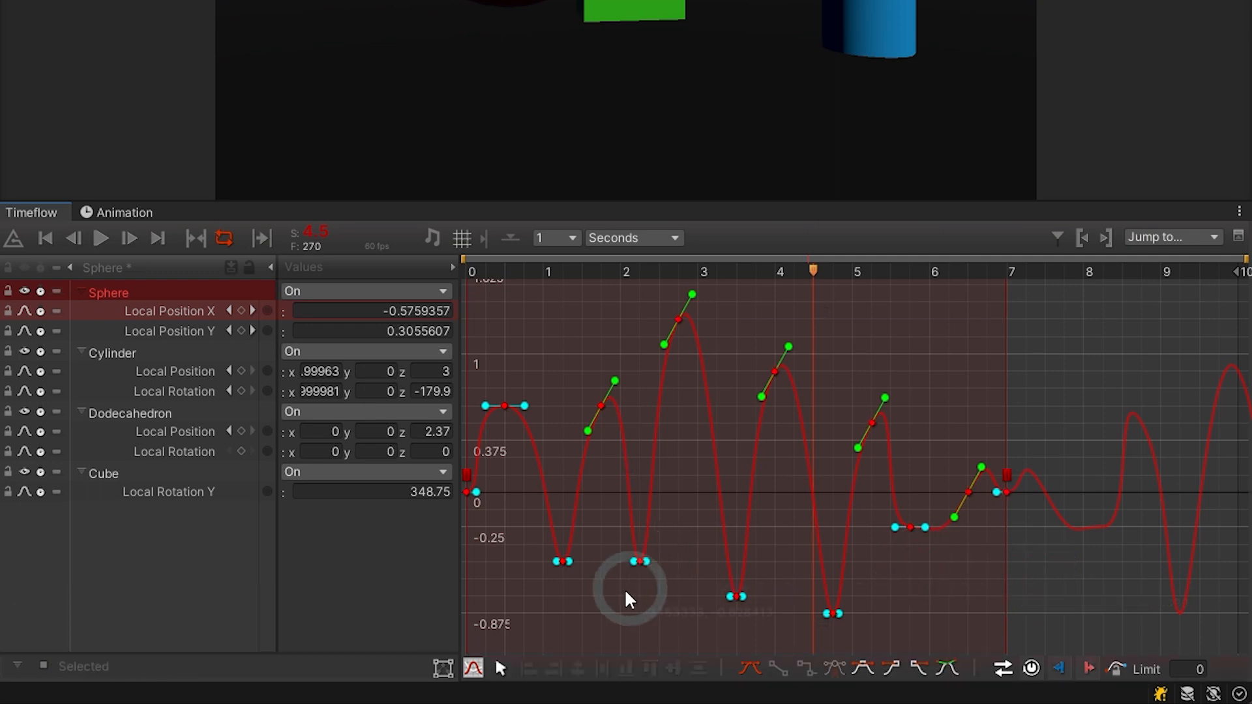
{"action": "left_click_drag", "start_coordinate": [531, 597], "coordinate": [678, 377]}
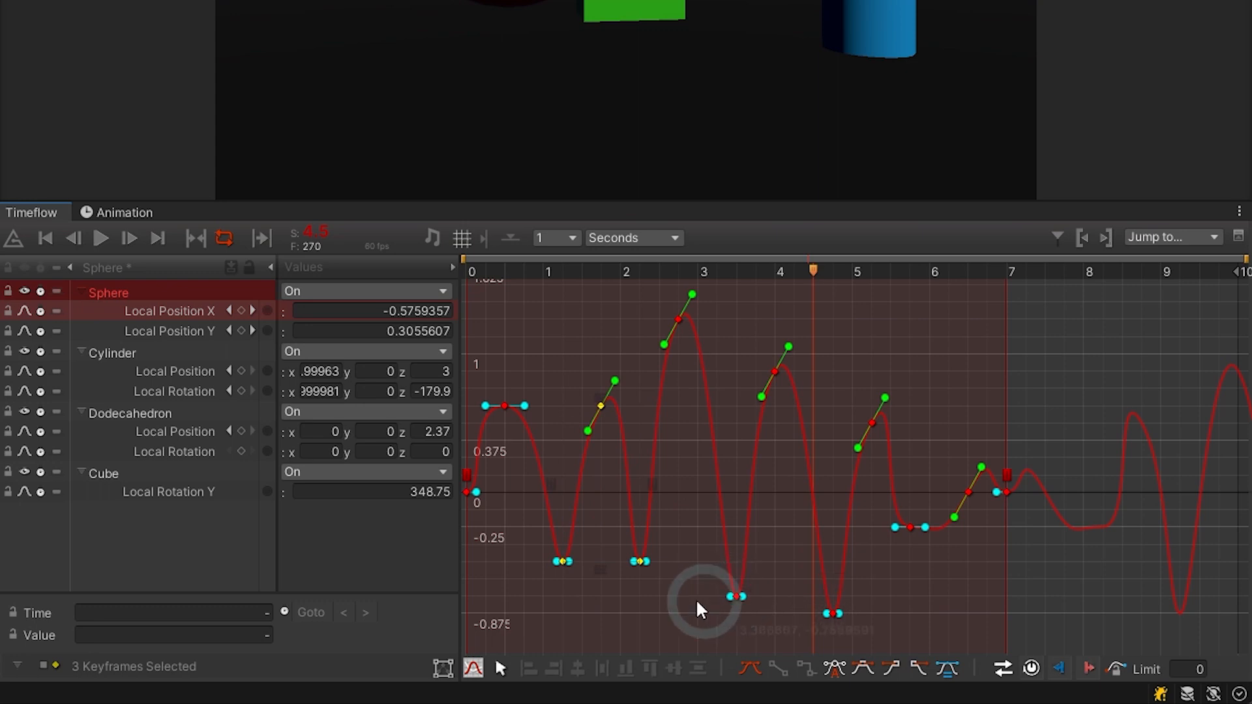
{"action": "right_click", "coordinate": [671, 577]}
{"action": "mouse_move", "coordinate": [672, 516]}
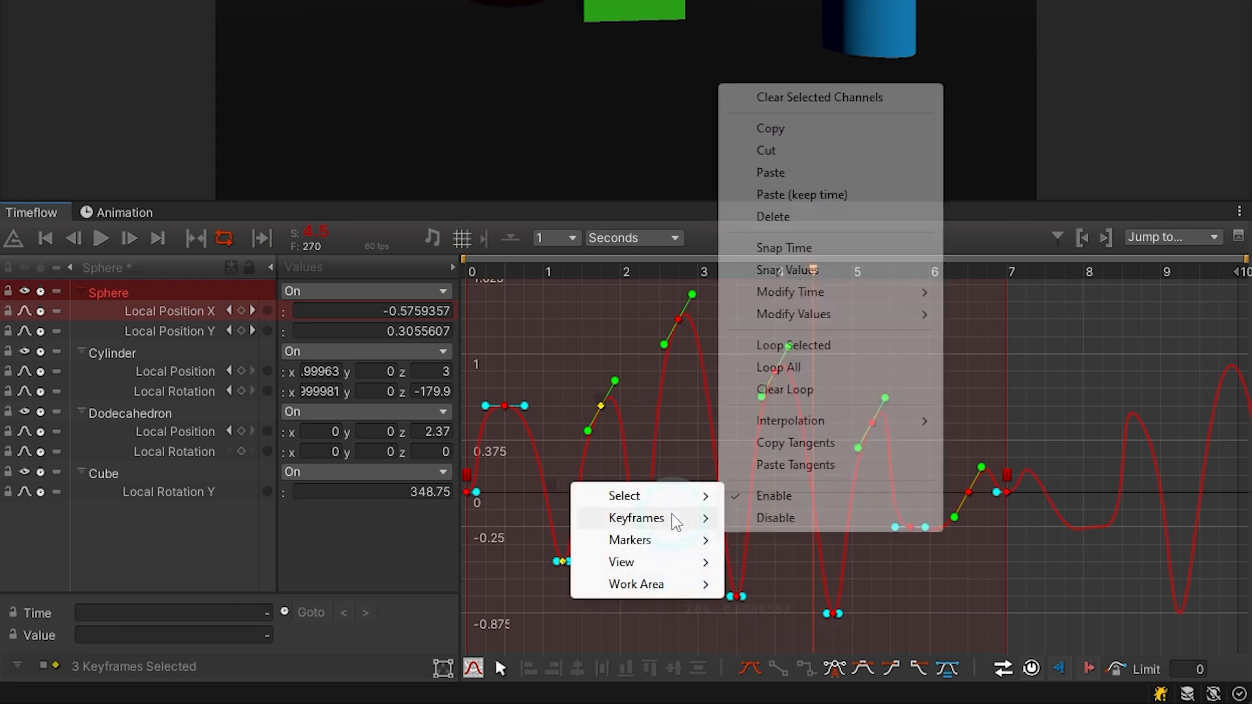
{"action": "left_click", "coordinate": [822, 343]}
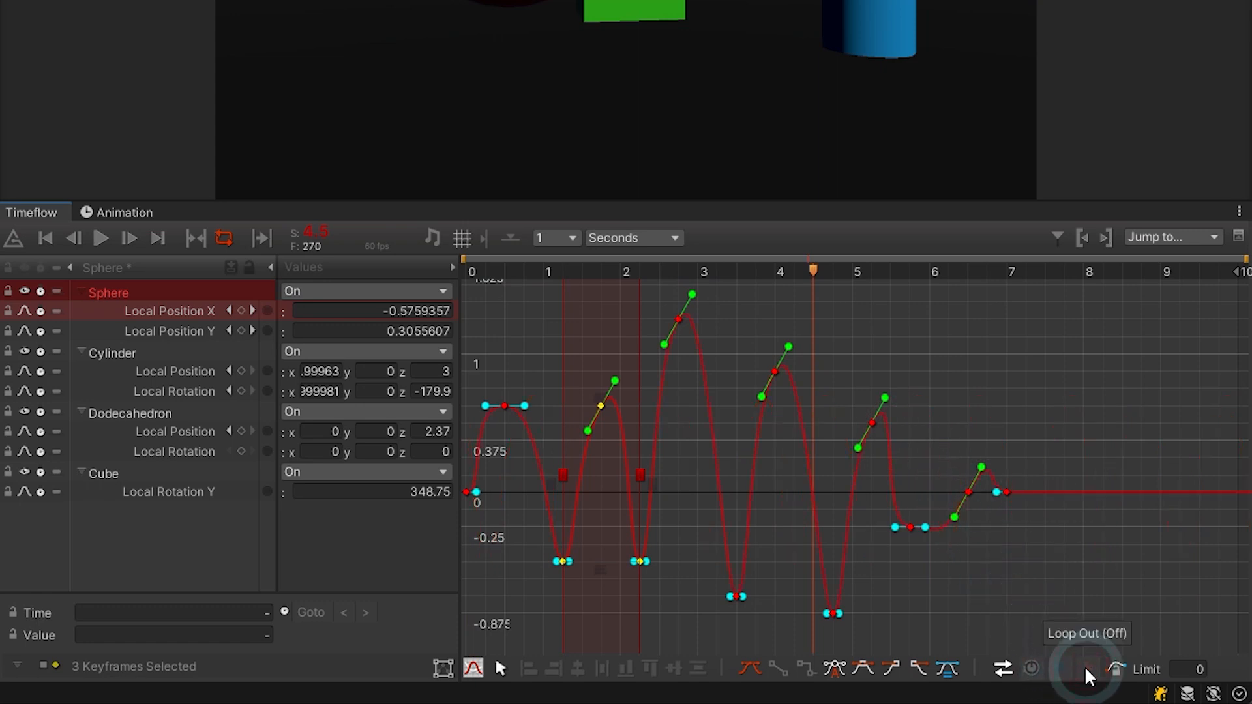
{"action": "left_click", "coordinate": [1061, 668]}
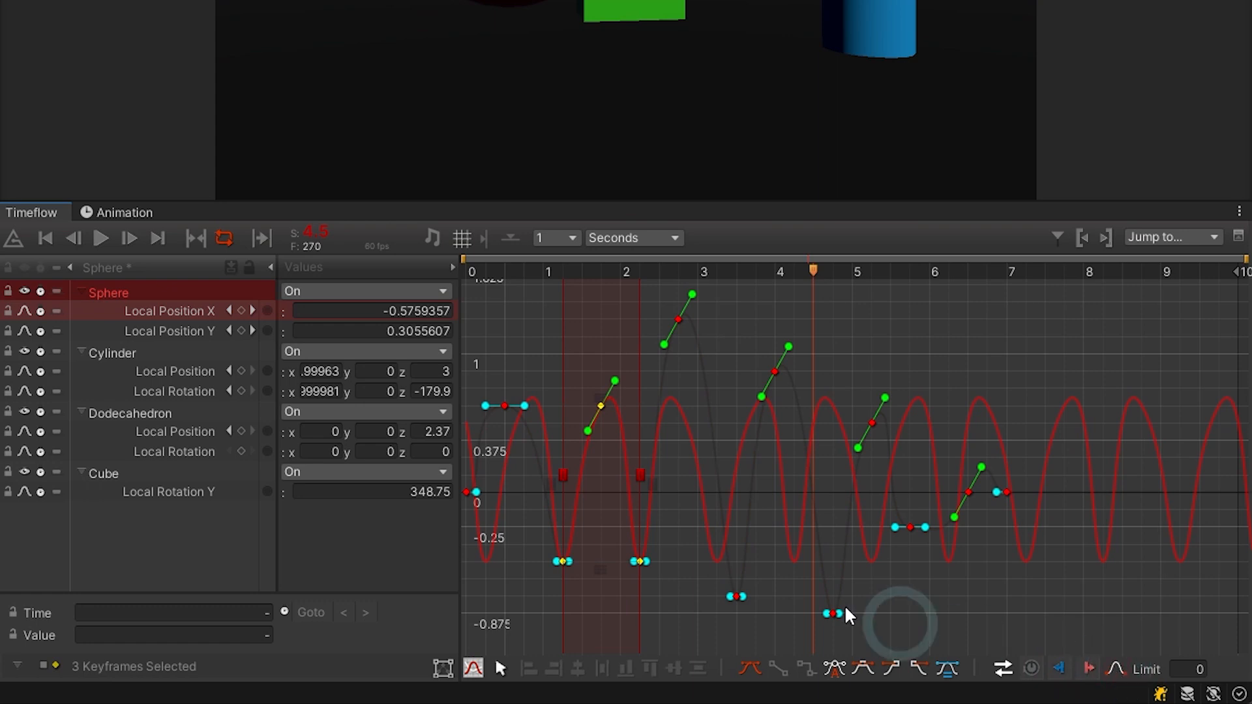
Shift the 2.25-second trough keyframe to about 2.22 seconds, value -0.5, and give it longer, flat manual tangents
{"action": "left_click", "coordinate": [666, 572]}
{"action": "mouse_move", "coordinate": [640, 559]}
{"action": "left_mouse_down"}
{"action": "mouse_move", "coordinate": [636, 511]}
{"action": "mouse_move", "coordinate": [639, 575]}
{"action": "mouse_move", "coordinate": [643, 498]}
{"action": "mouse_move", "coordinate": [641, 566]}
{"action": "left_mouse_up"}
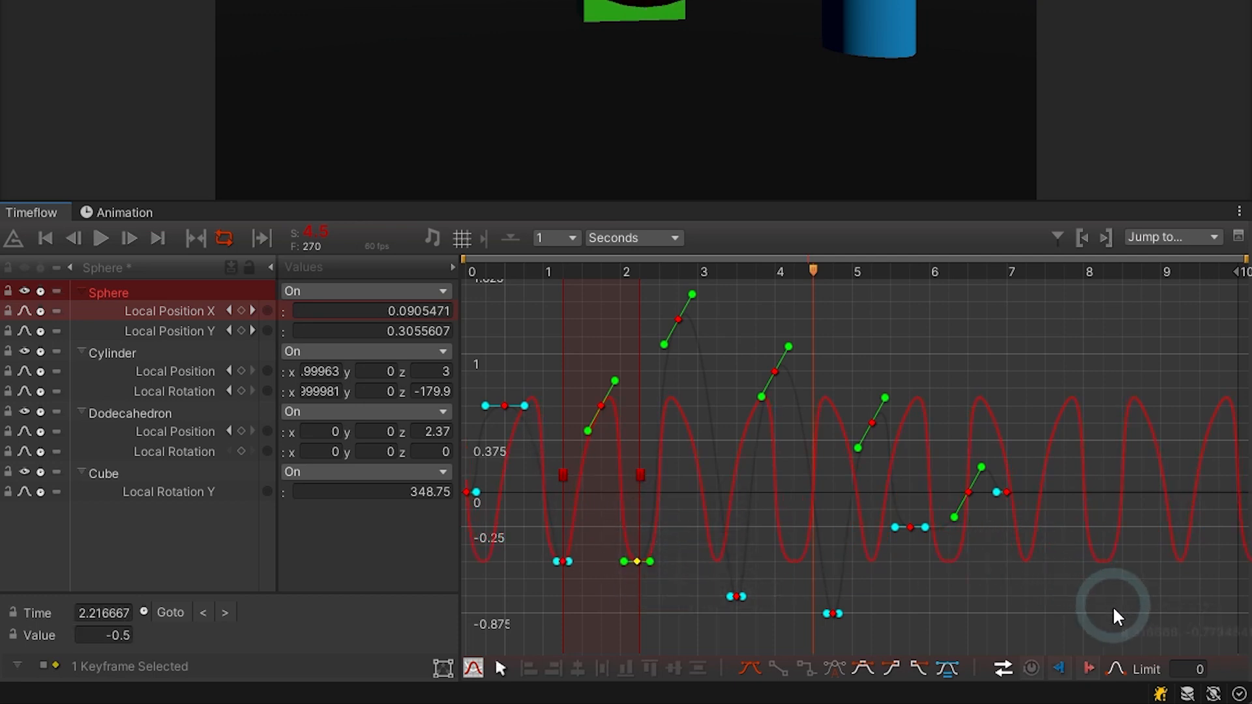
Try a loop limit of 3 on the curve and reset the limit to 0
{"action": "type", "text": "3"}
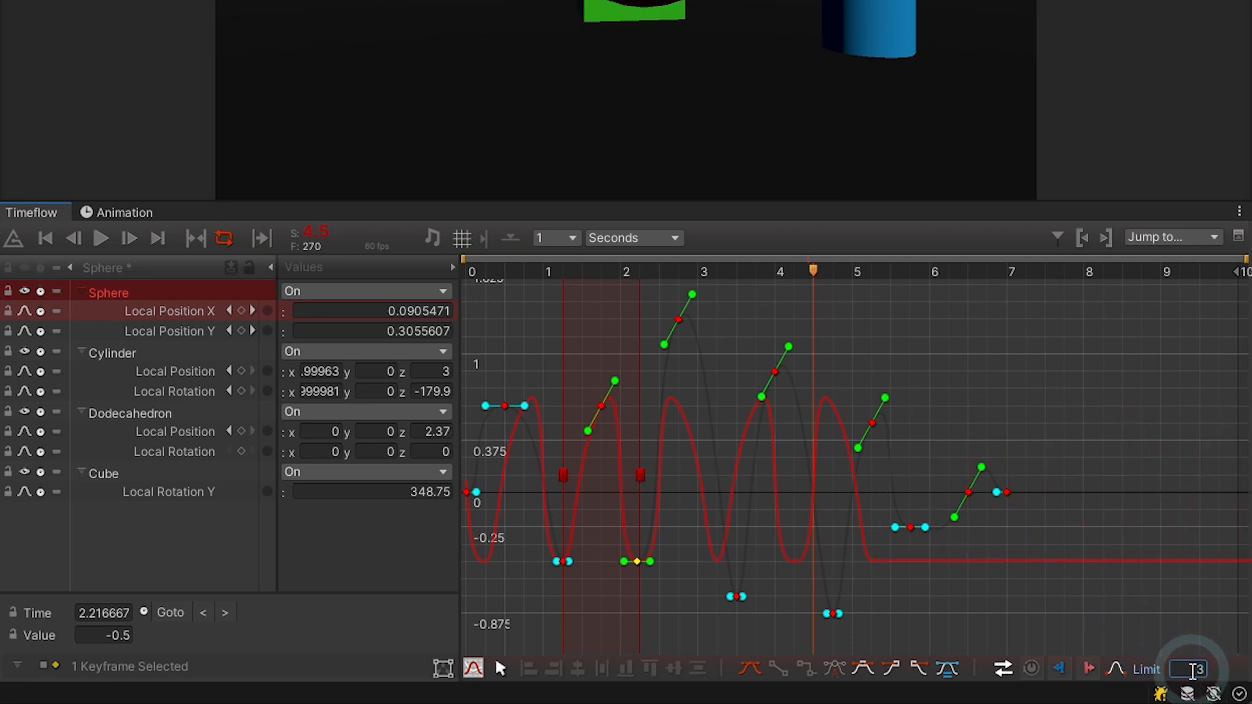
{"action": "left_click", "coordinate": [1222, 676]}
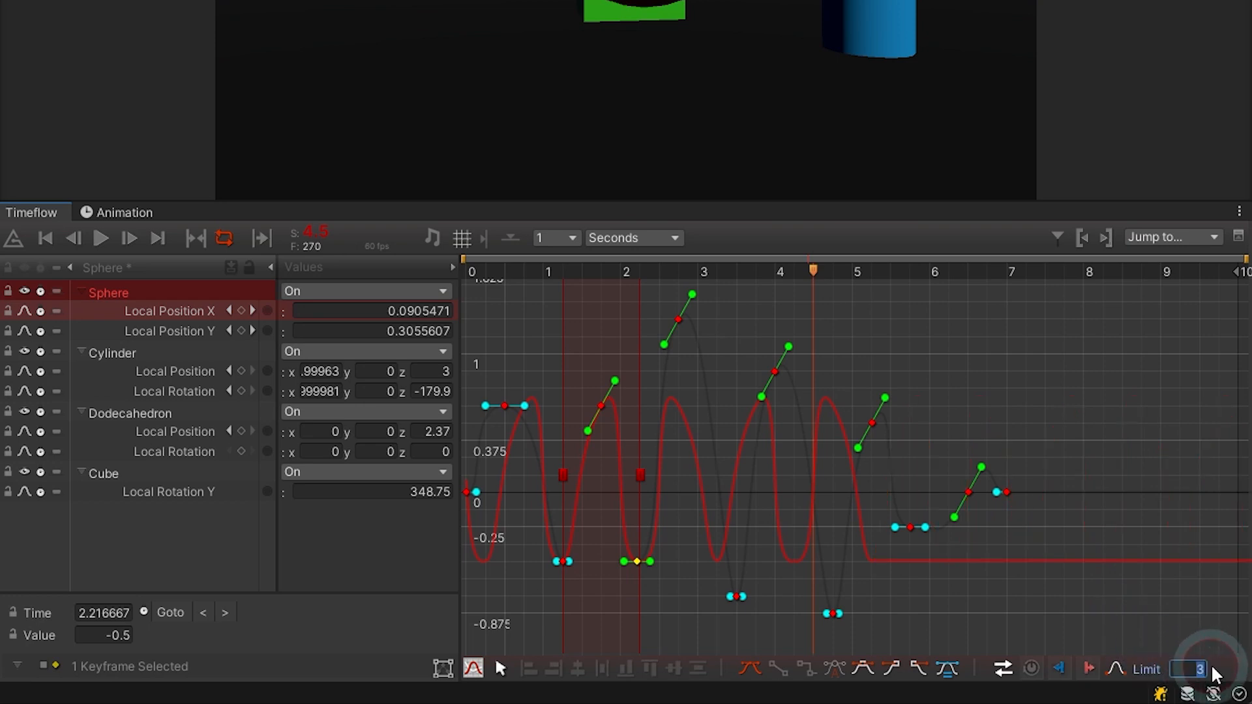
{"action": "type", "text": "0"}
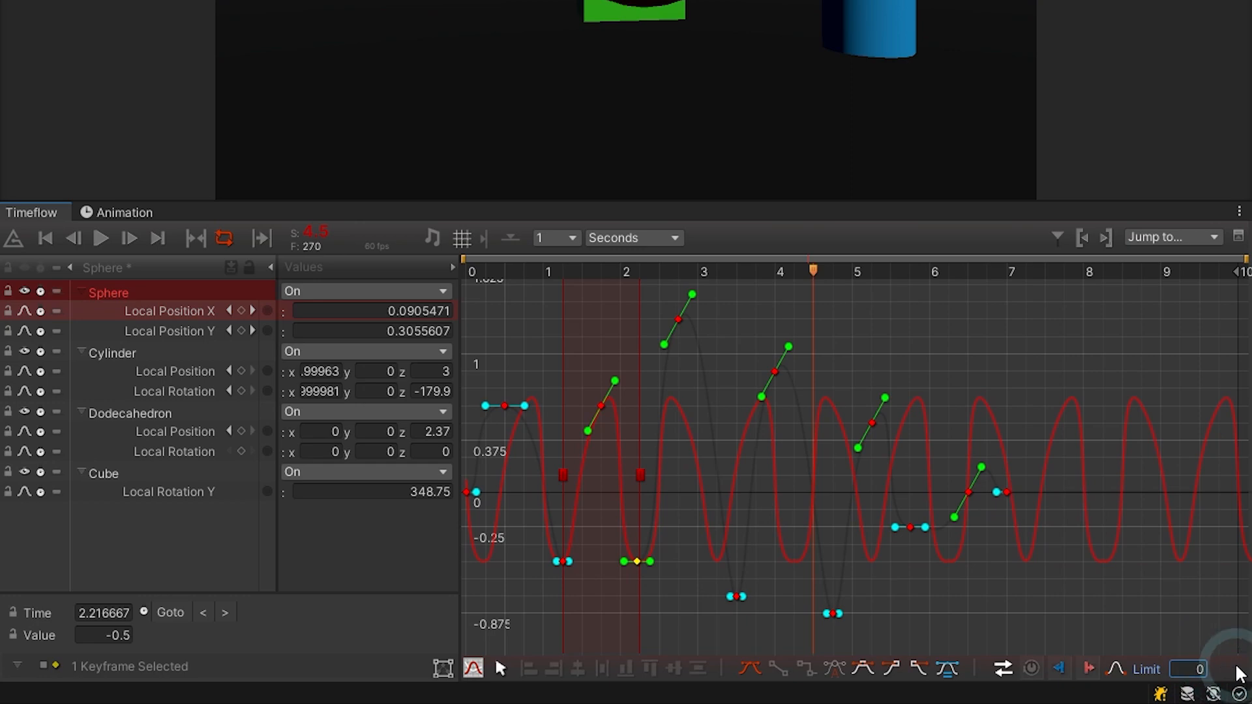